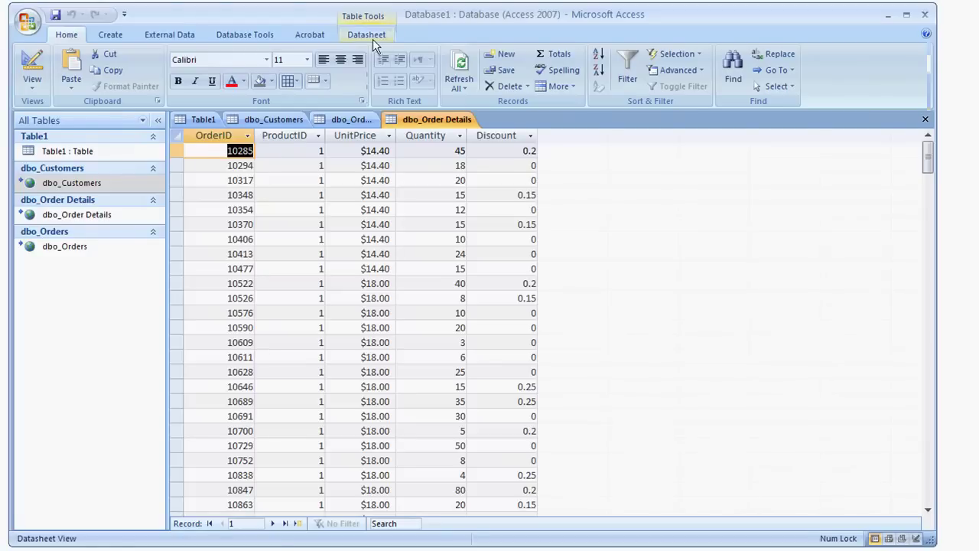
Step: Open the relationships layout and add the dbo_Customers, dbo_Order Details and dbo_Orders tables to it
left_click(372, 39)
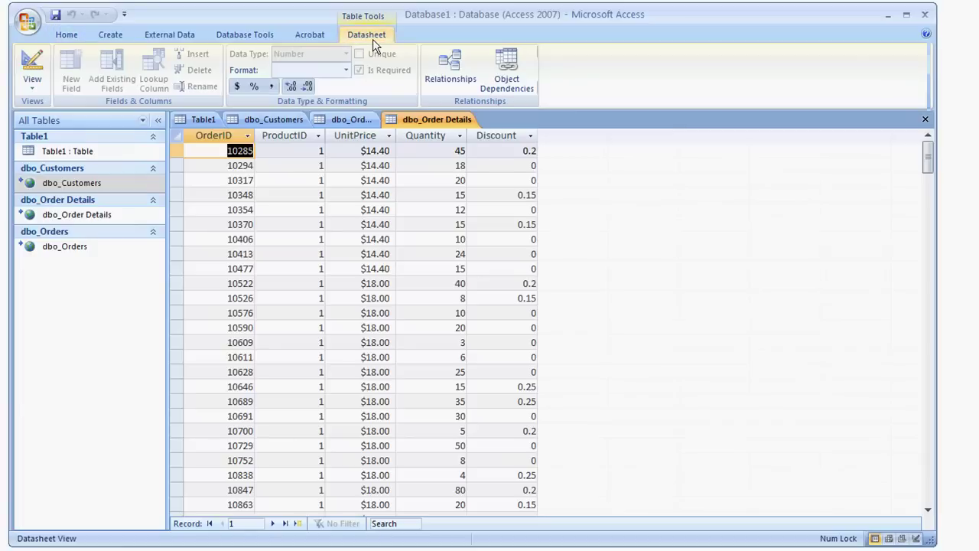
left_click(450, 69)
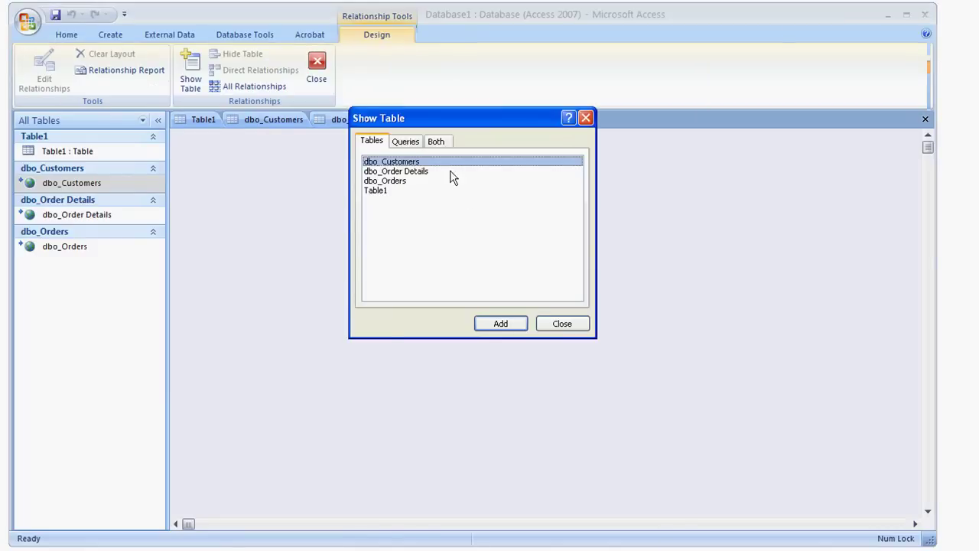
left_click(411, 182, "shift")
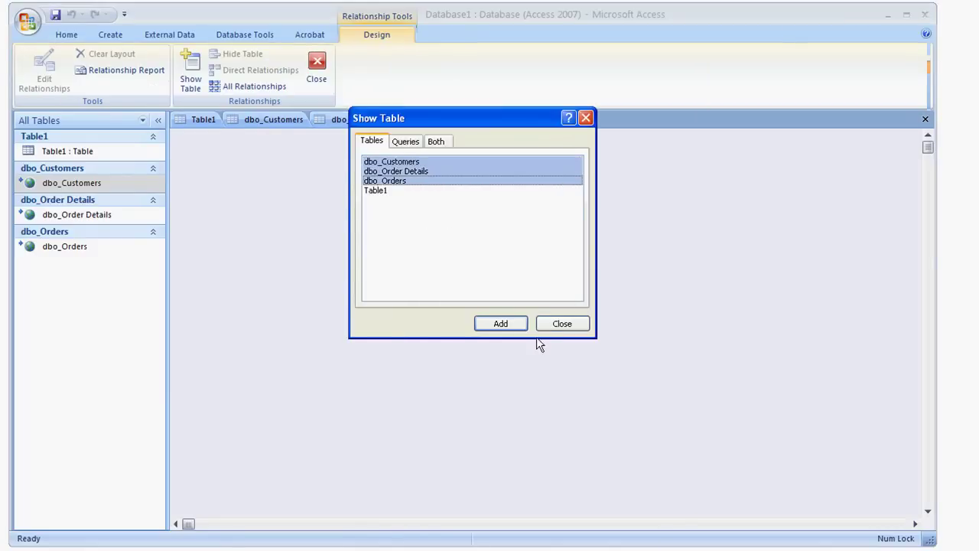
left_click(507, 325)
left_click(568, 325)
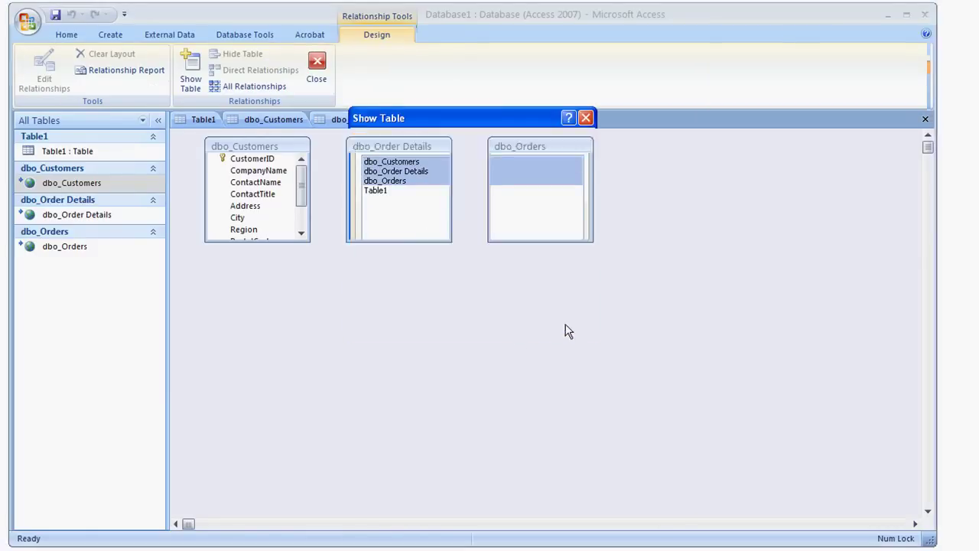
Step: Arrange the tables in a row so that dbo_Orders sits between dbo_Customers and dbo_Order Details
left_click_drag(544, 145, 617, 146)
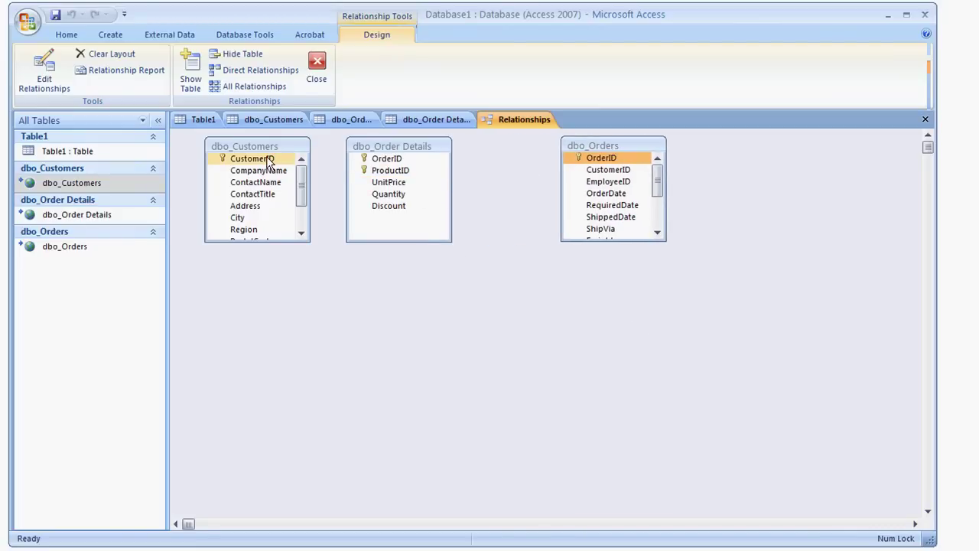
left_click_drag(413, 146, 772, 189)
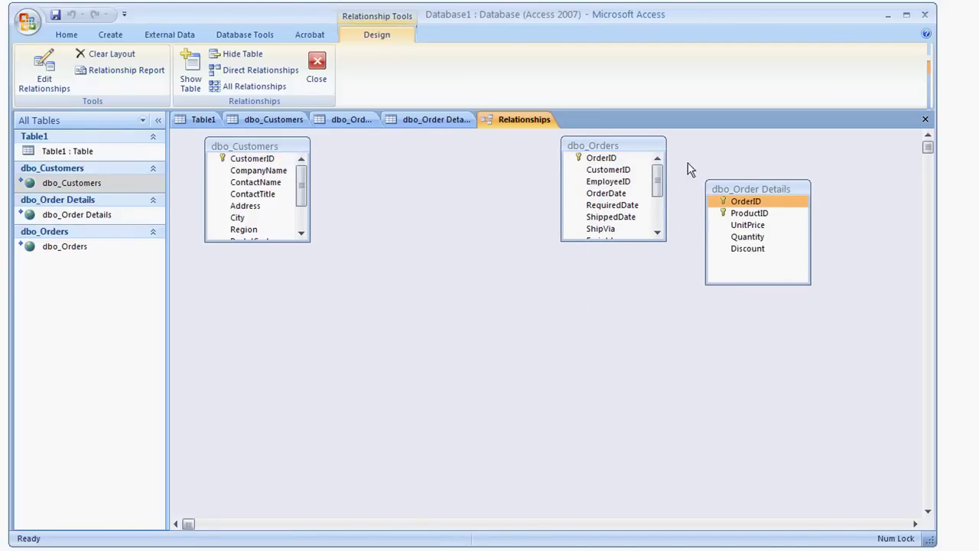
left_click_drag(622, 147, 415, 152)
left_click_drag(755, 189, 565, 150)
Step: Relate dbo_Customers to dbo_Orders on CustomerID and dbo_Orders to dbo_Order Details on OrderID, and save the relationships layout on closing
left_click_drag(258, 158, 407, 176)
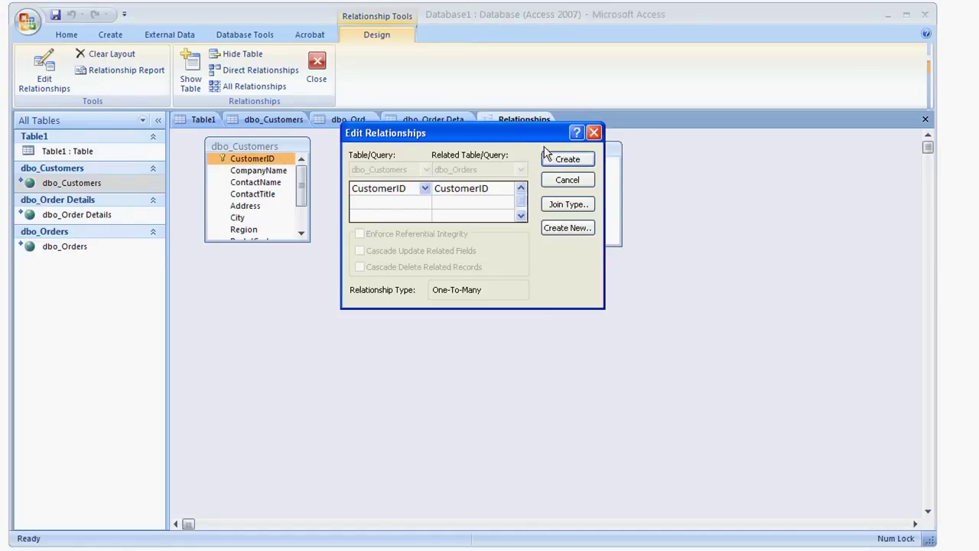
key("Return")
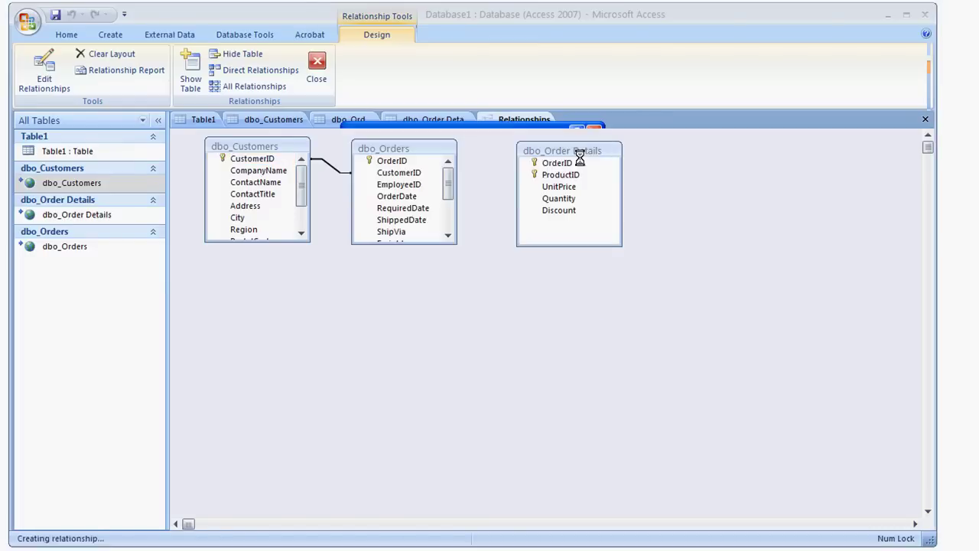
left_click_drag(392, 161, 561, 163)
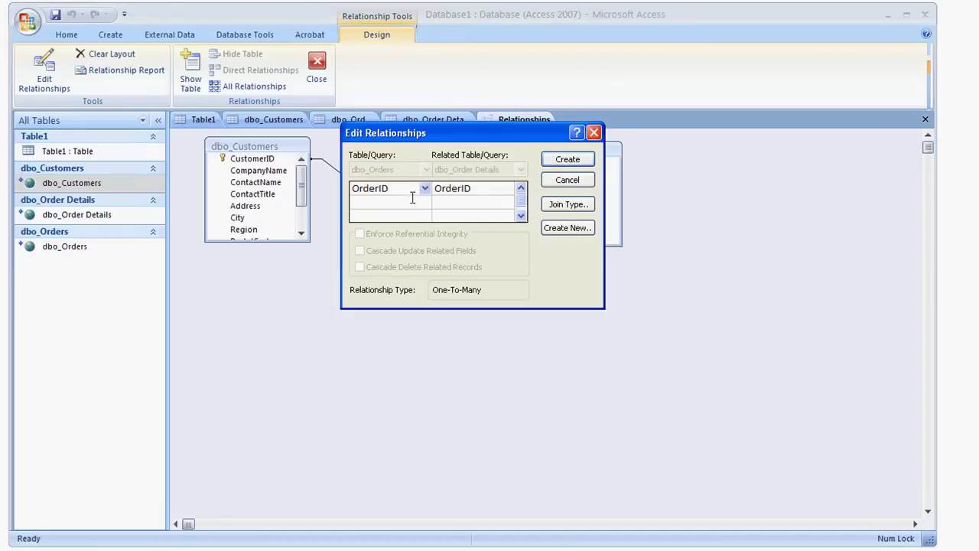
left_click(562, 162)
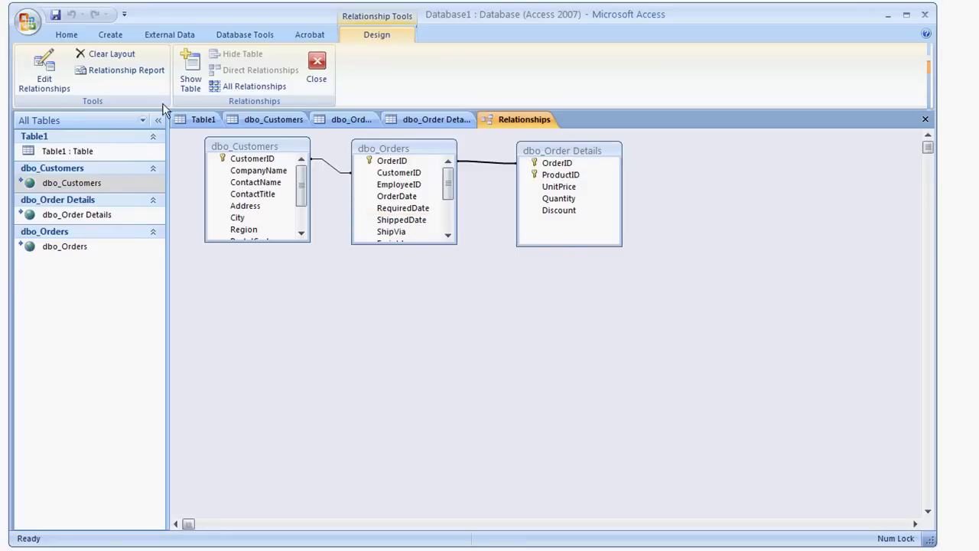
left_click(326, 71)
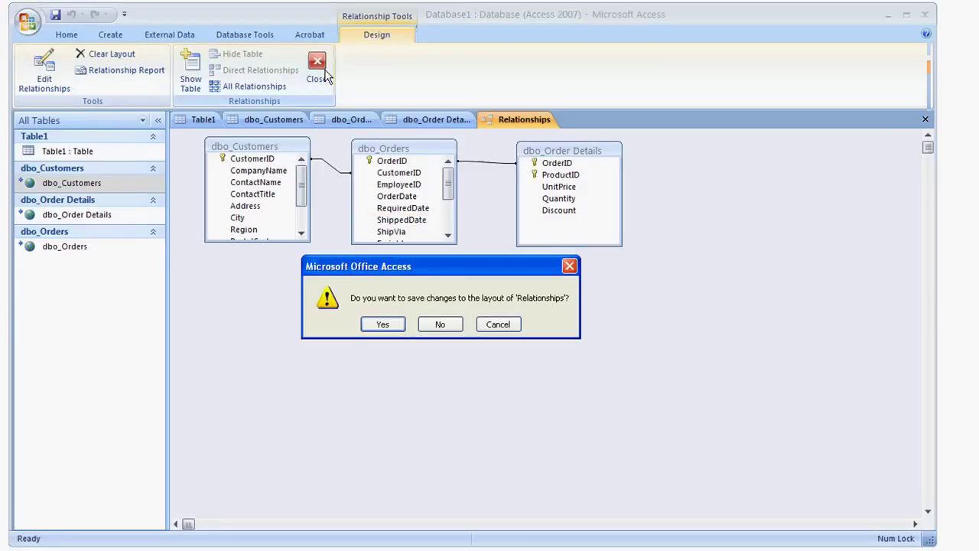
left_click(385, 324)
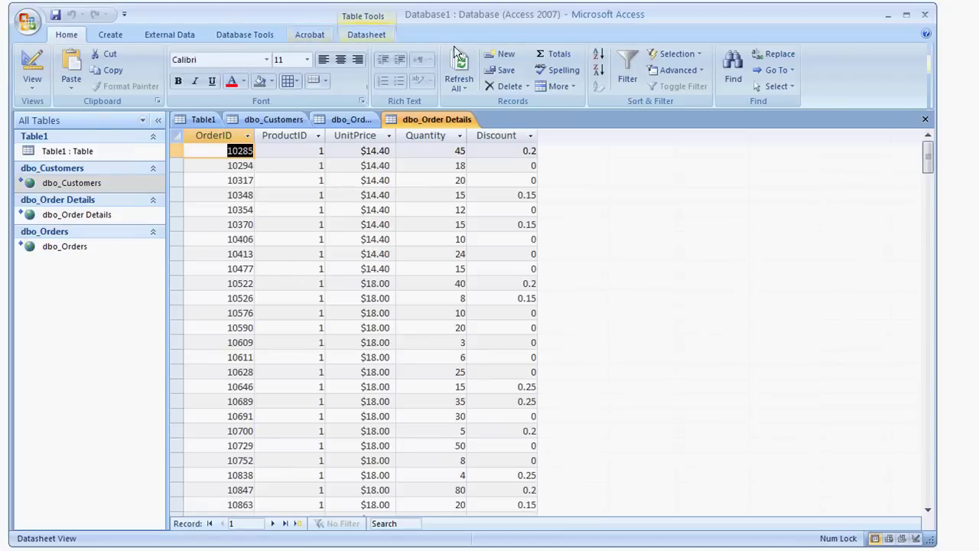
Step: Start a new query with the Simple Query Wizard
left_click(109, 36)
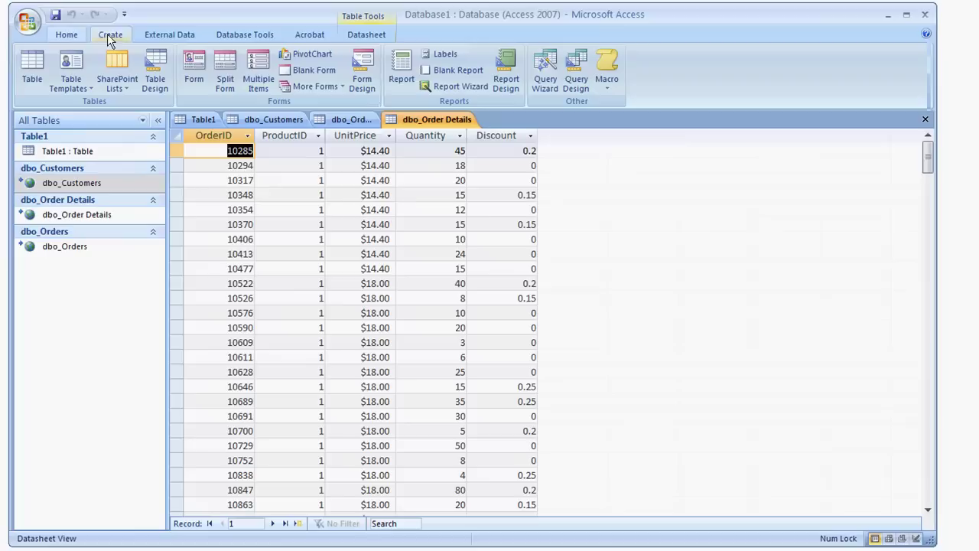
left_click(548, 85)
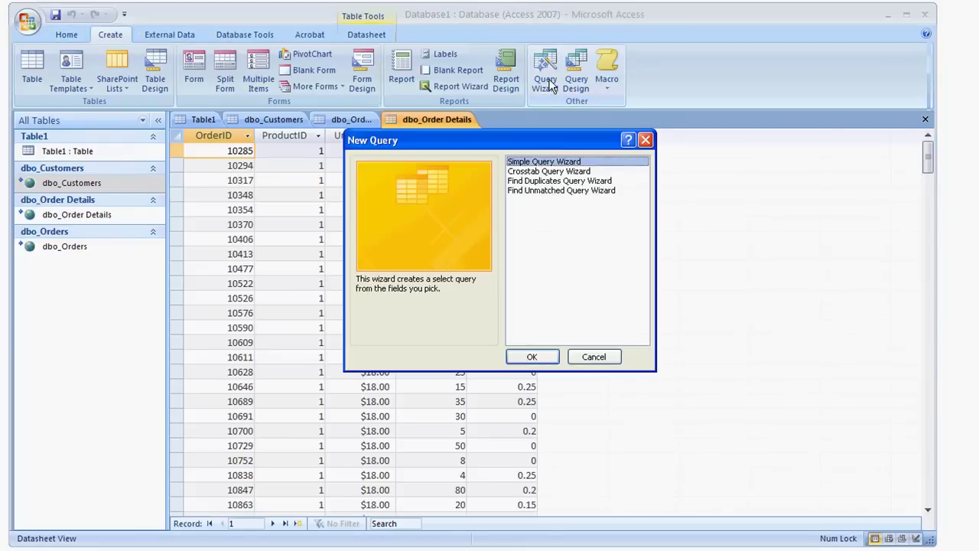
left_click(534, 356)
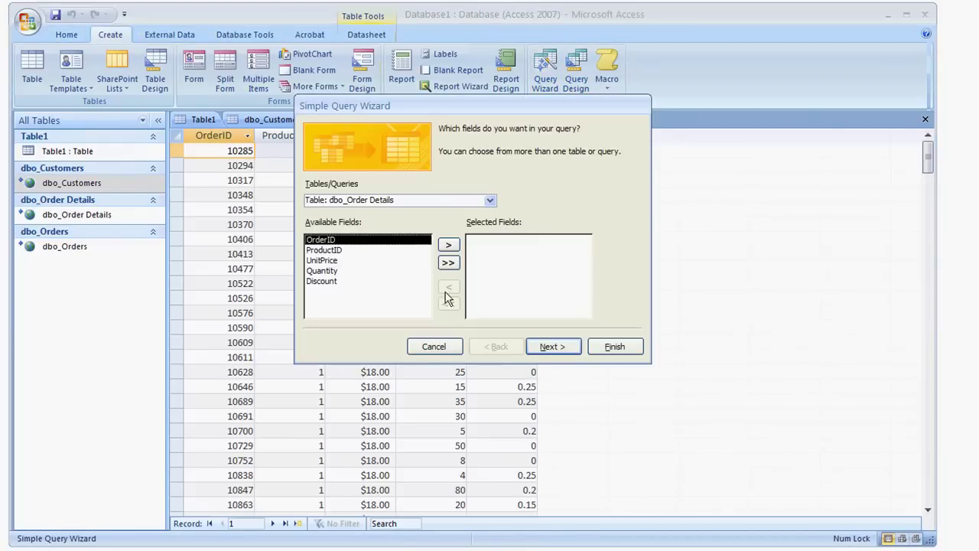
Step: Add the CustomerID, ContactName and City fields from the dbo_Customers table to the query
left_click(489, 201)
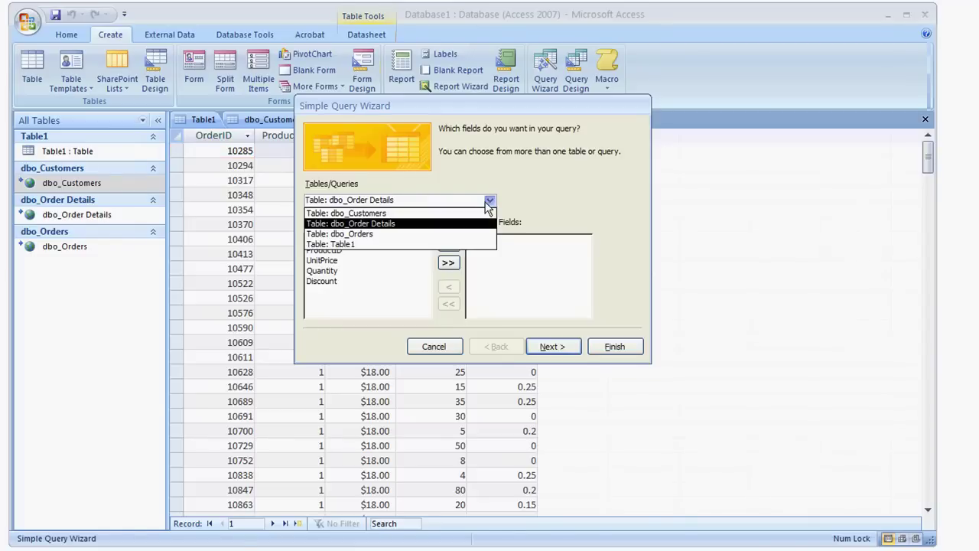
left_click(374, 214)
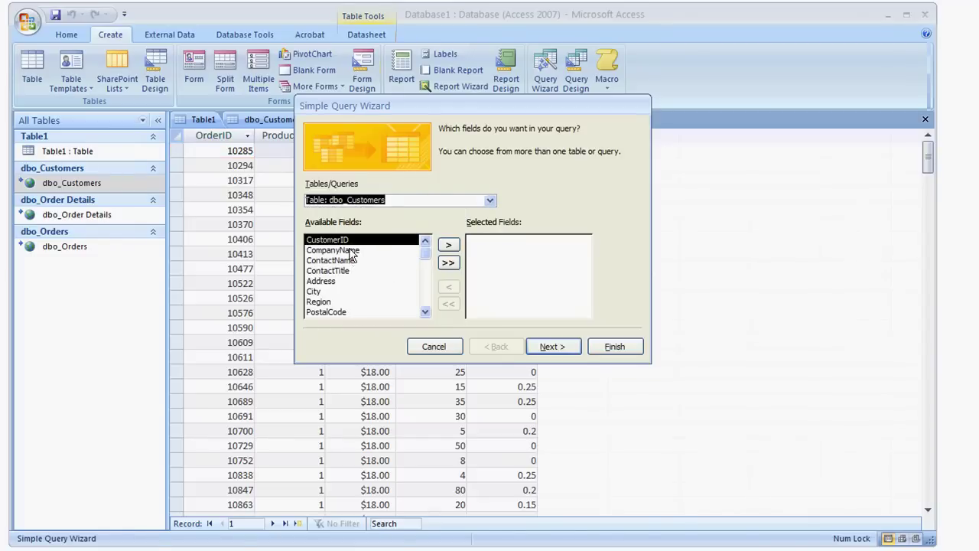
left_click(450, 246)
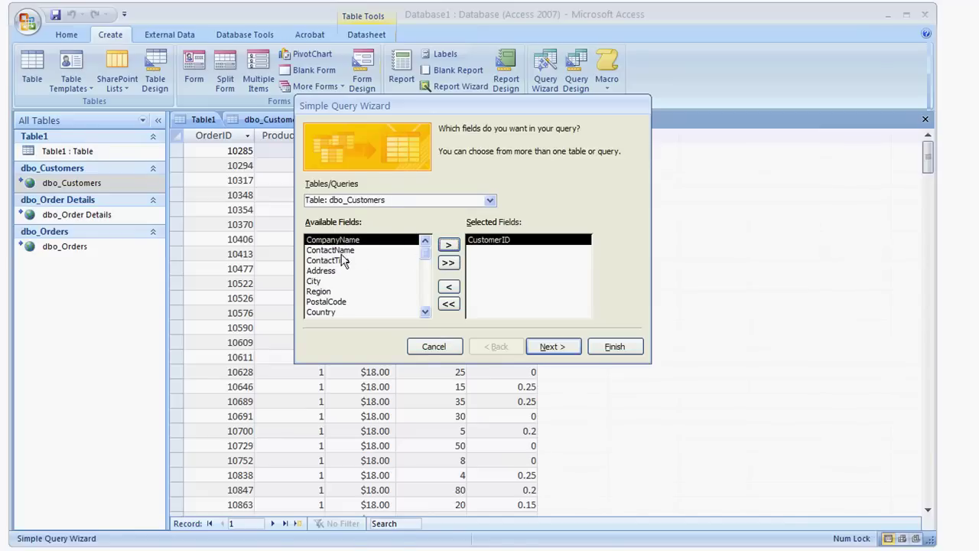
left_click(342, 251)
left_click(449, 245)
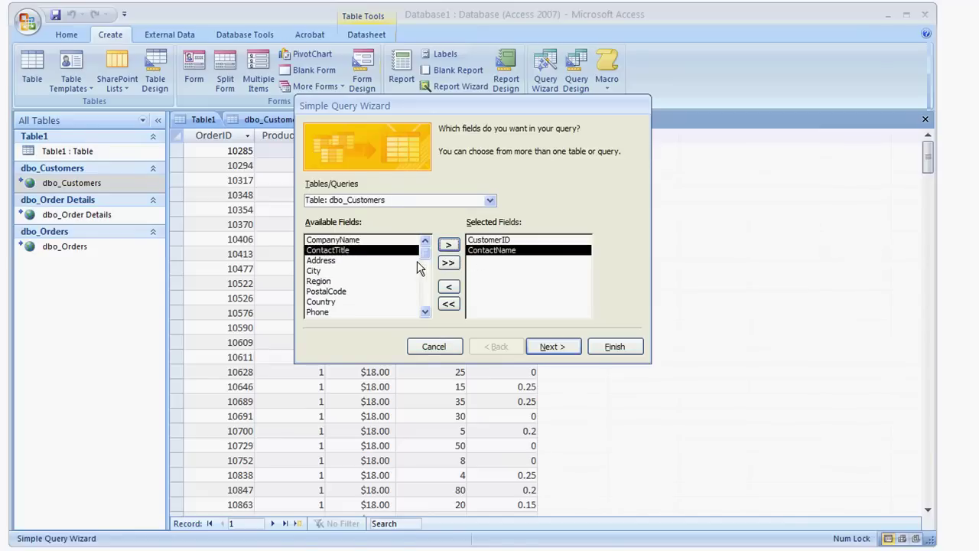
left_click(426, 314)
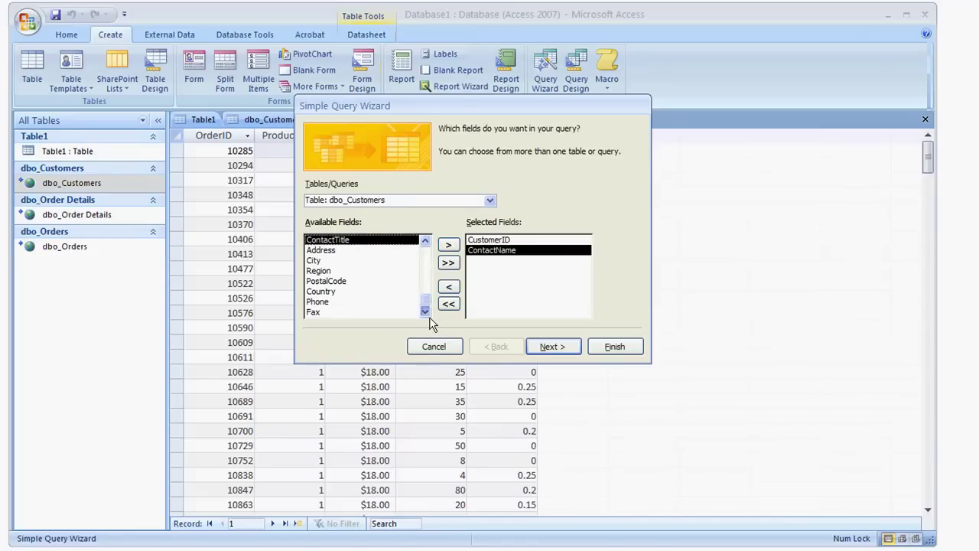
left_click(426, 240)
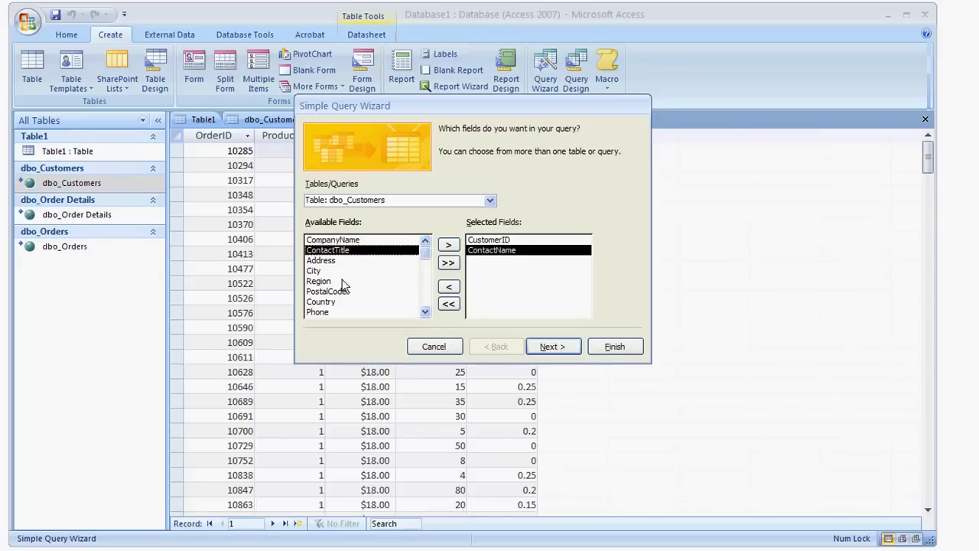
left_click(425, 313)
left_click(322, 261)
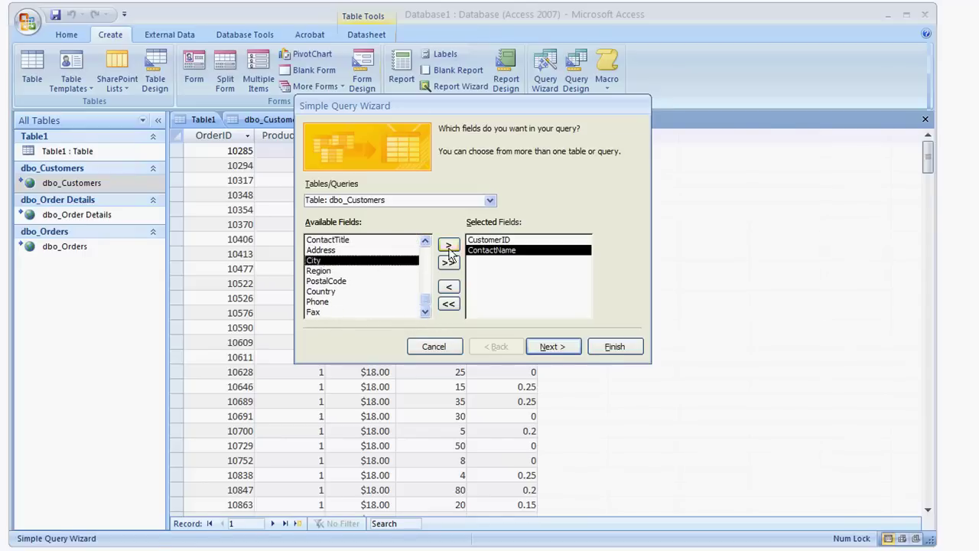
left_click(448, 245)
Step: Add the OrderDate and ShippedDate fields from the dbo_Orders table to the query
left_click(490, 200)
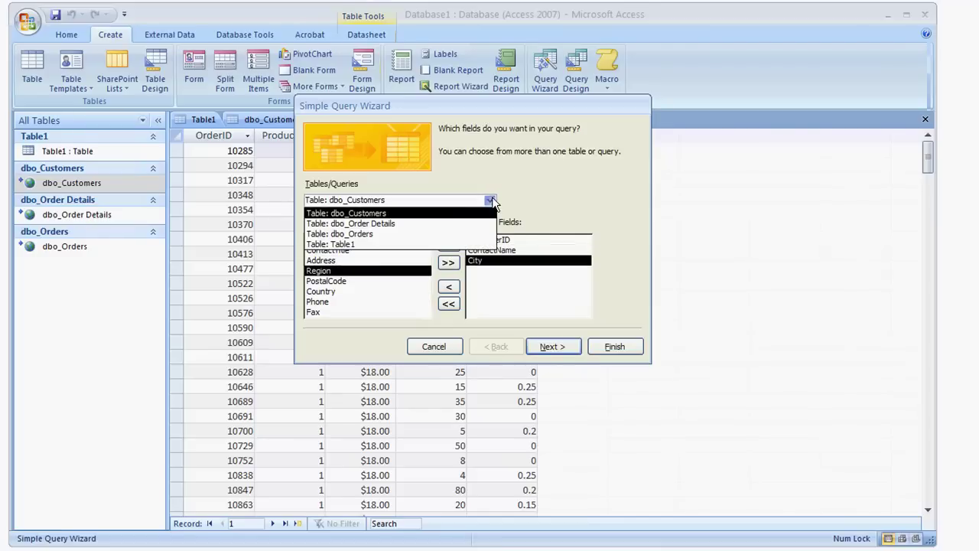
left_click(380, 234)
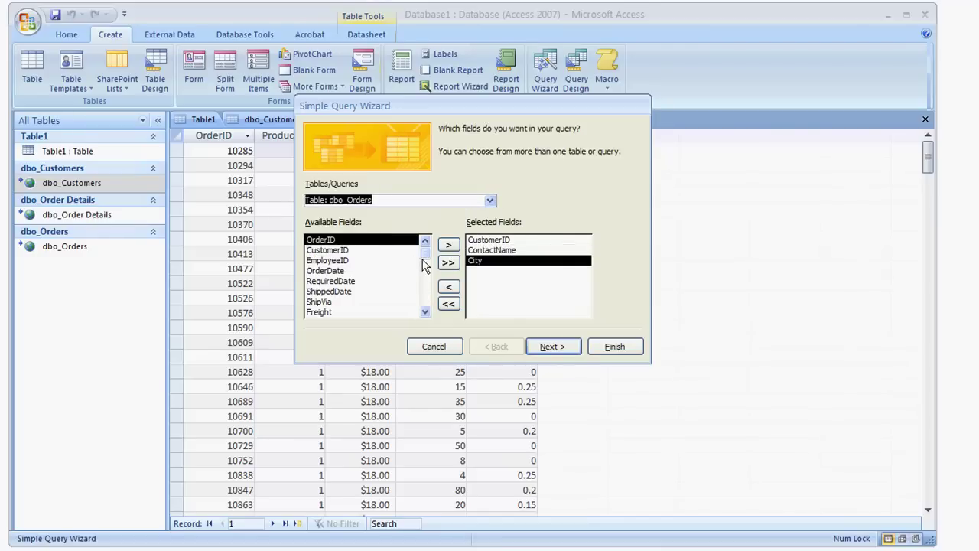
left_click(344, 271)
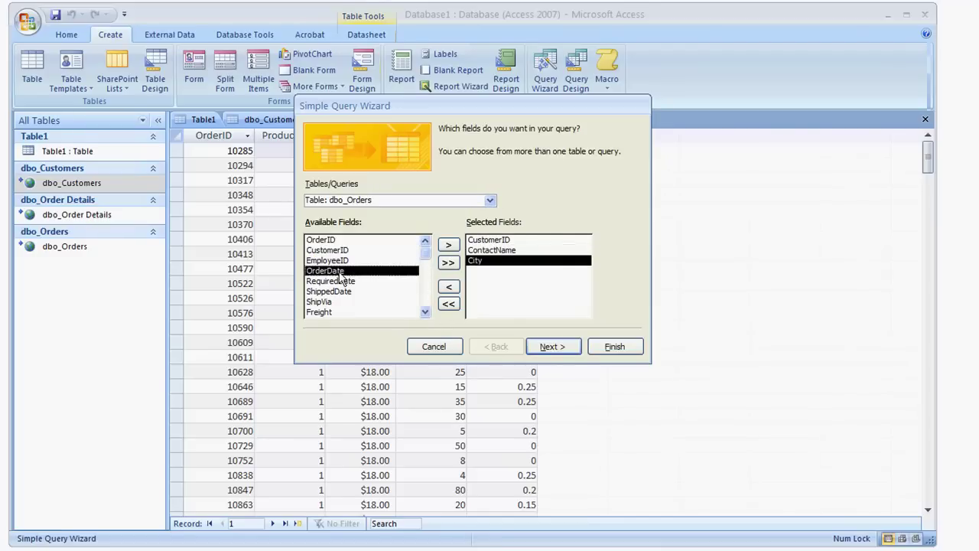
left_click(448, 245)
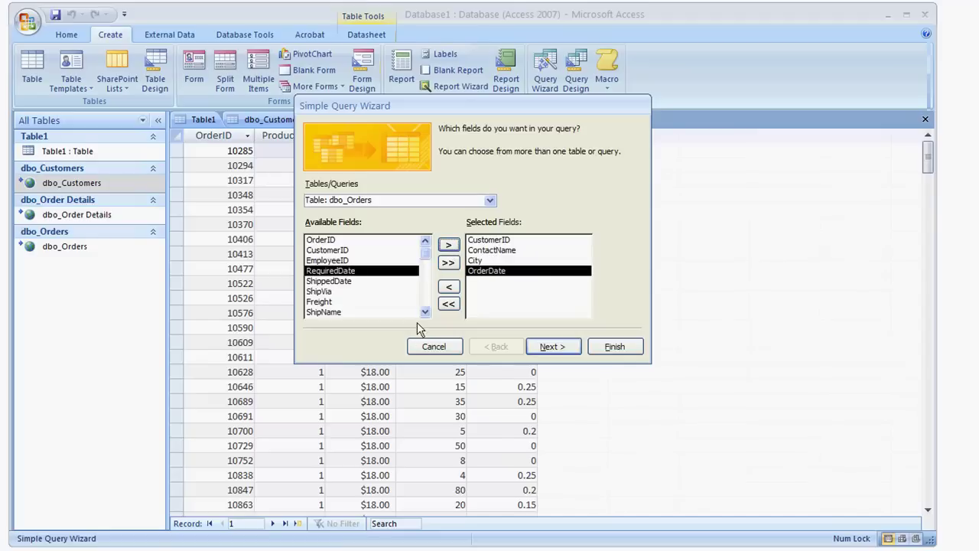
left_click(348, 282)
left_click(449, 245)
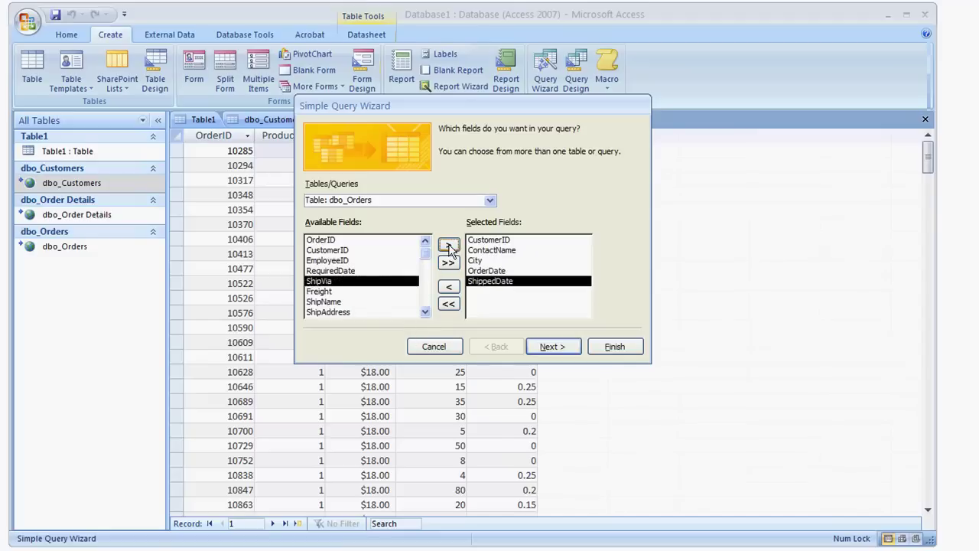
double_click(425, 312)
double_click(426, 315)
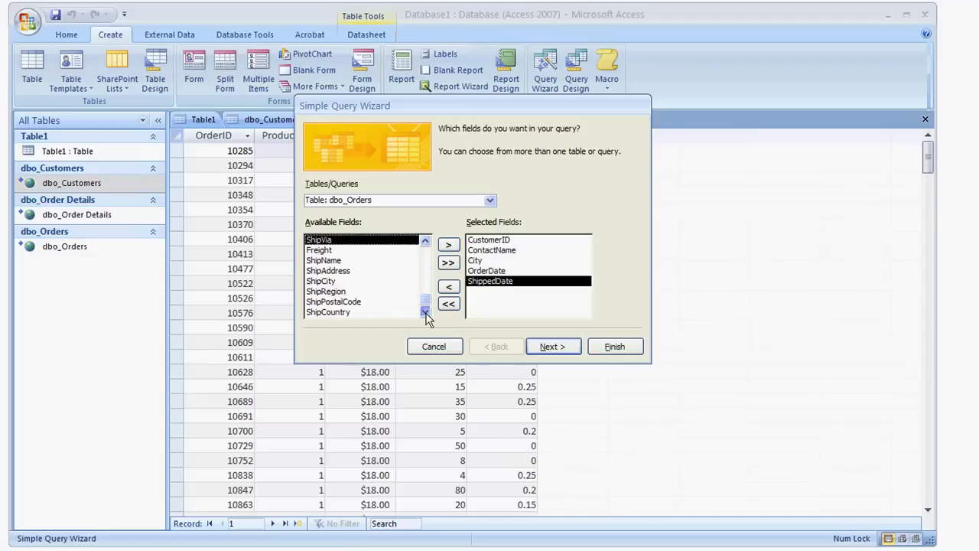
Step: Add the UnitPrice, Quantity and Discount fields from the dbo_Order Details table to the query
left_click(489, 199)
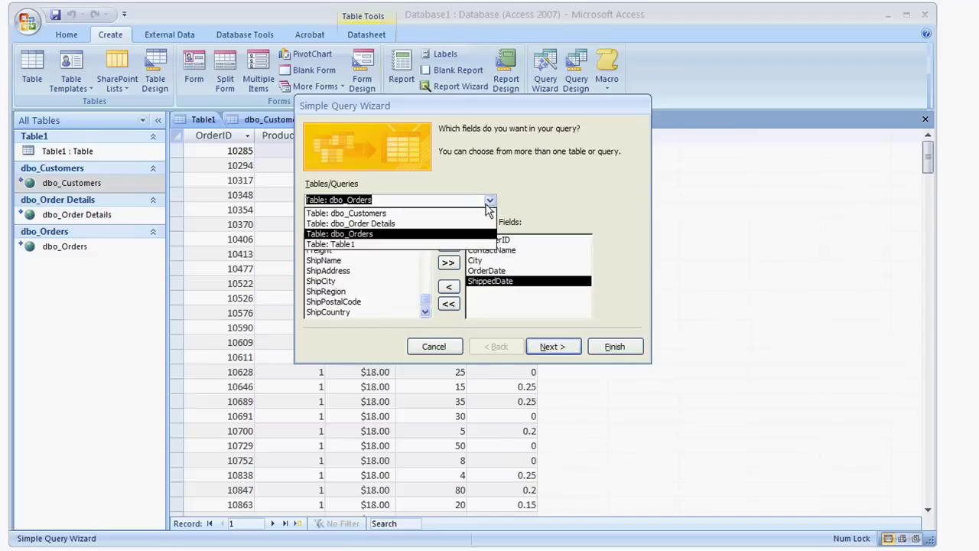
left_click(360, 224)
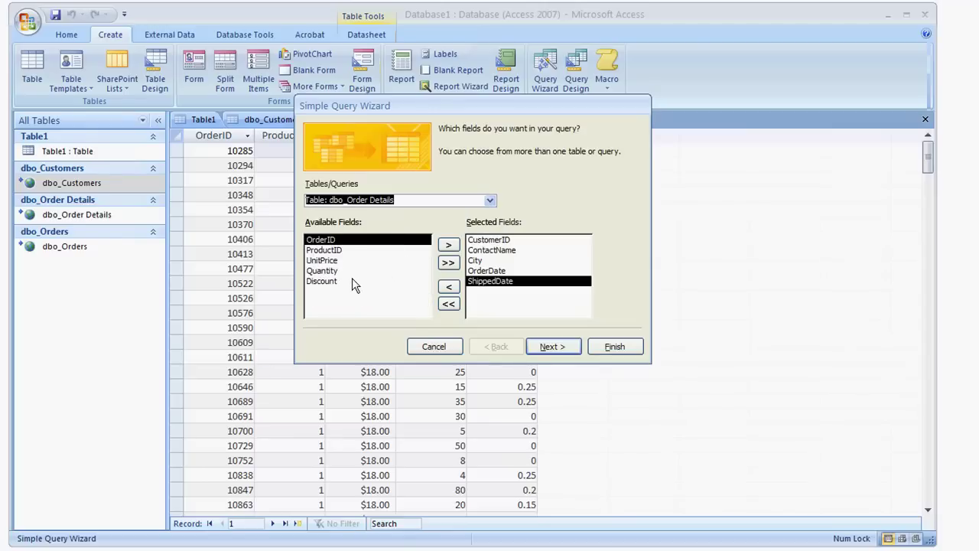
left_click(337, 260)
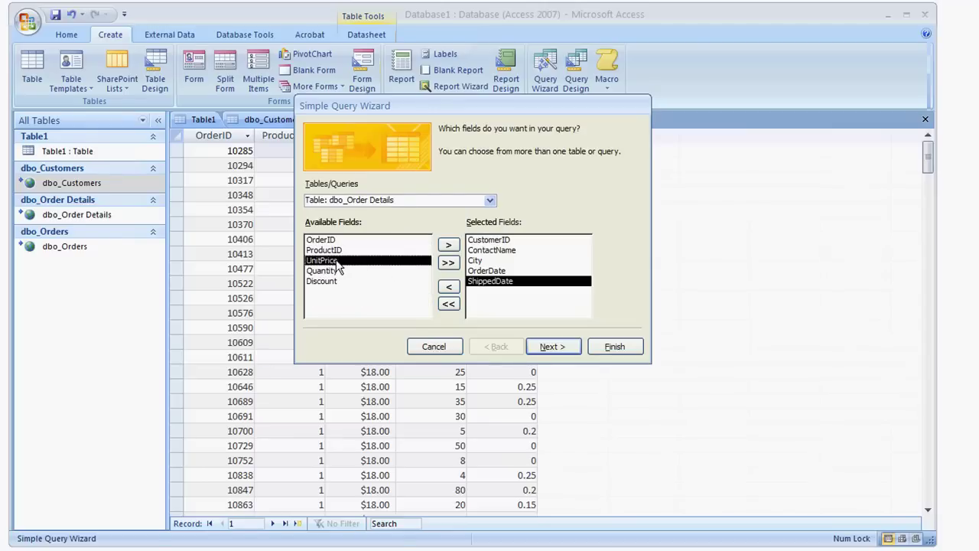
left_click(448, 244)
left_click(449, 244)
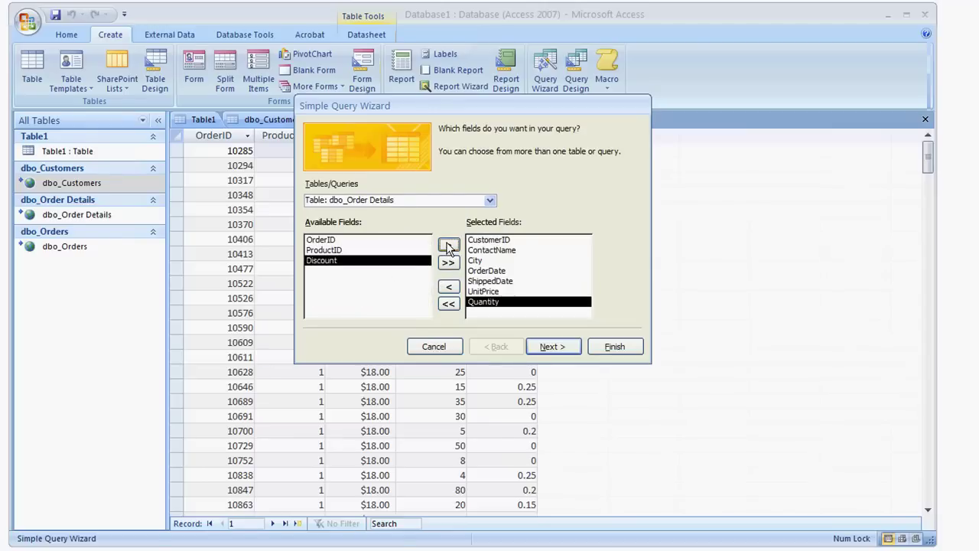
left_click(449, 245)
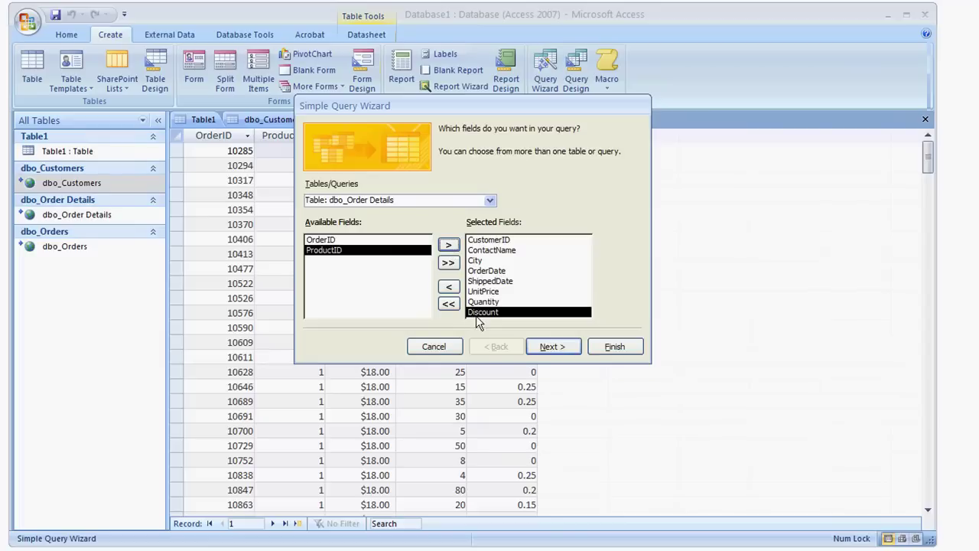
Step: Accept the selected fields and proceed to the choice between a detail and a summary query
left_click(567, 355)
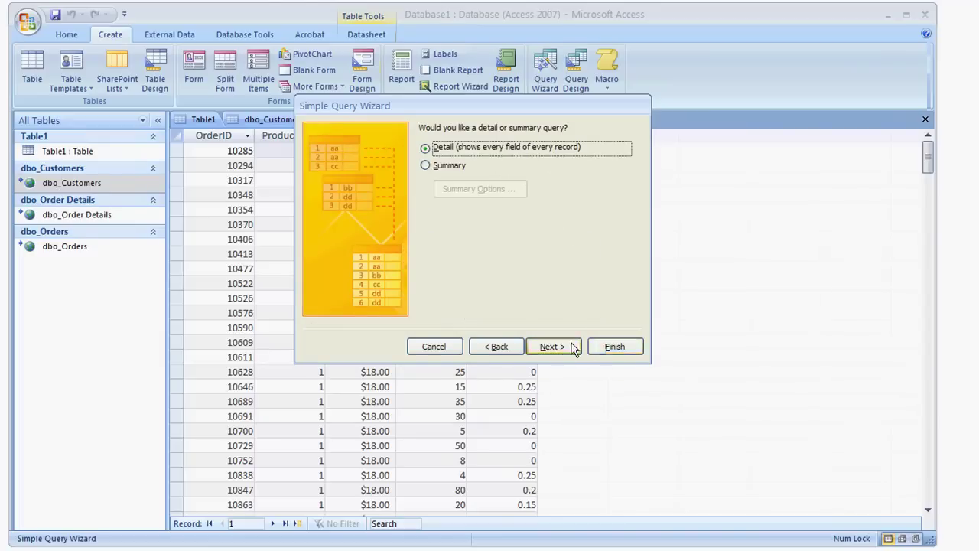
left_click(450, 165)
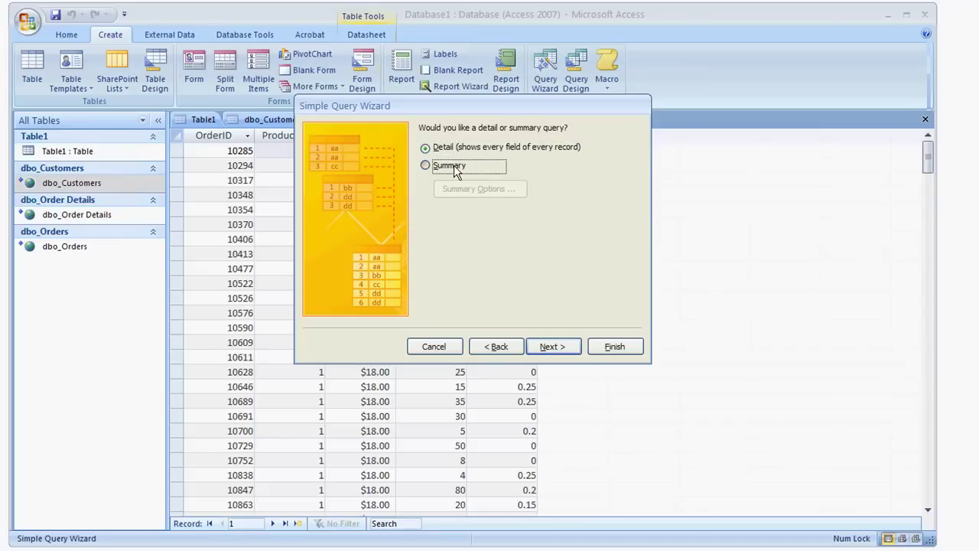
left_click(488, 192)
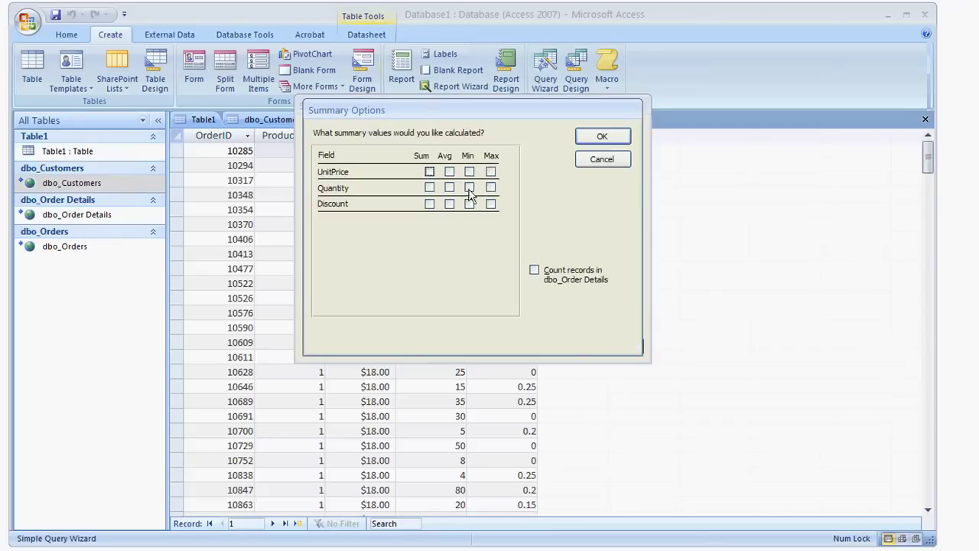
left_click(603, 159)
left_click(464, 150)
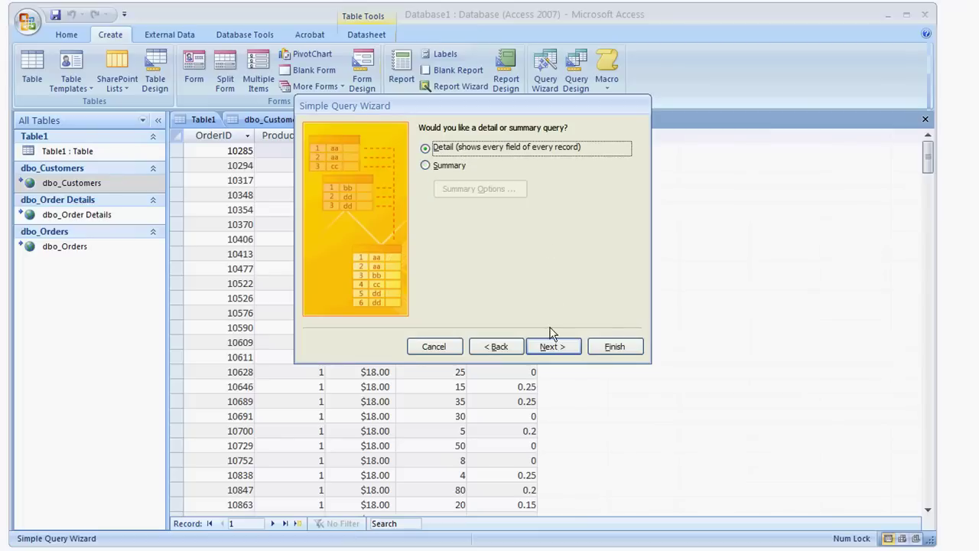
Step: Keep the detail query type, title the query 3_tables_data and finish the wizard to open its data
left_click(554, 346)
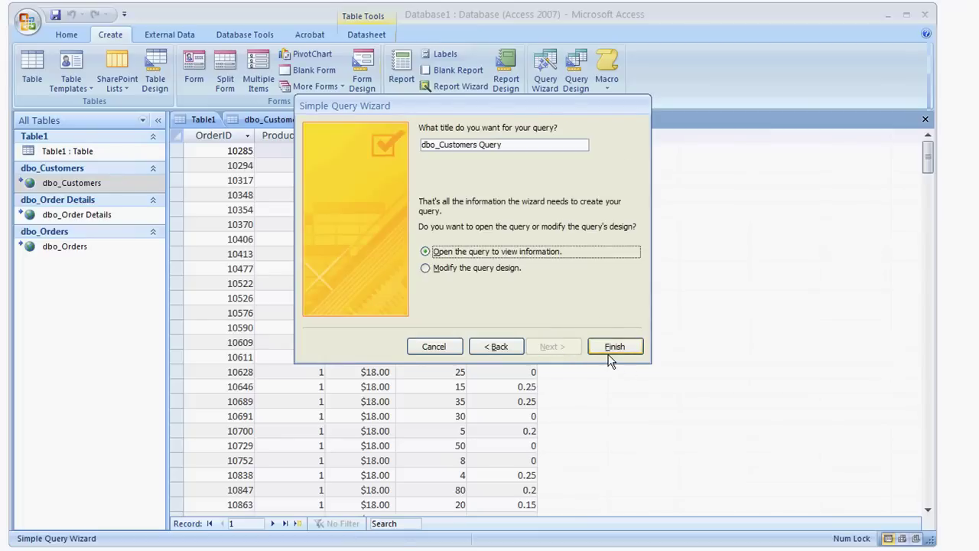
left_click_drag(518, 146, 422, 146)
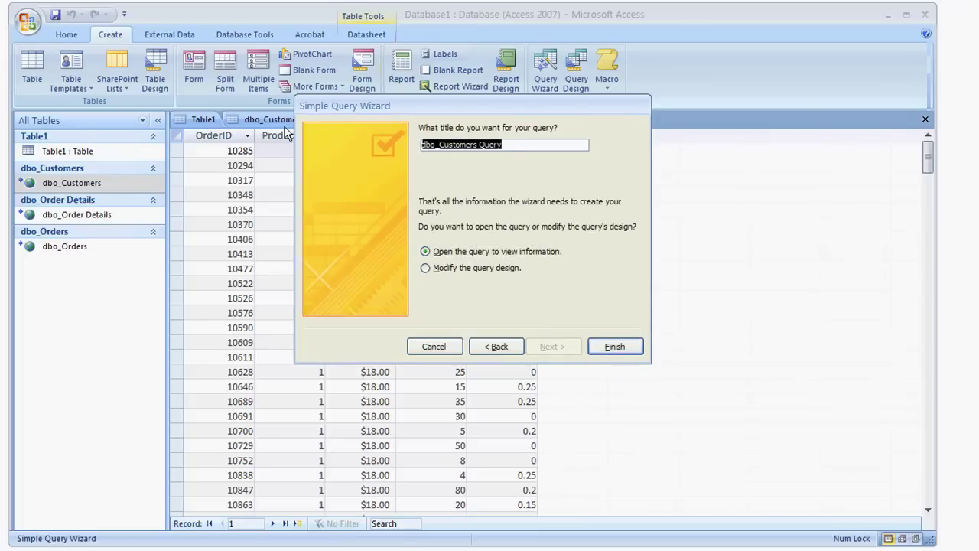
type("2")
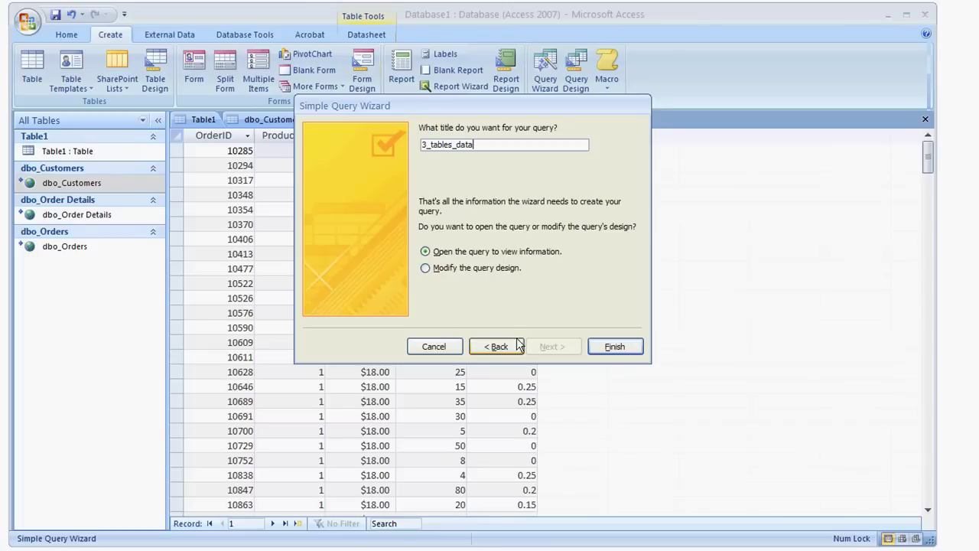
left_click(616, 346)
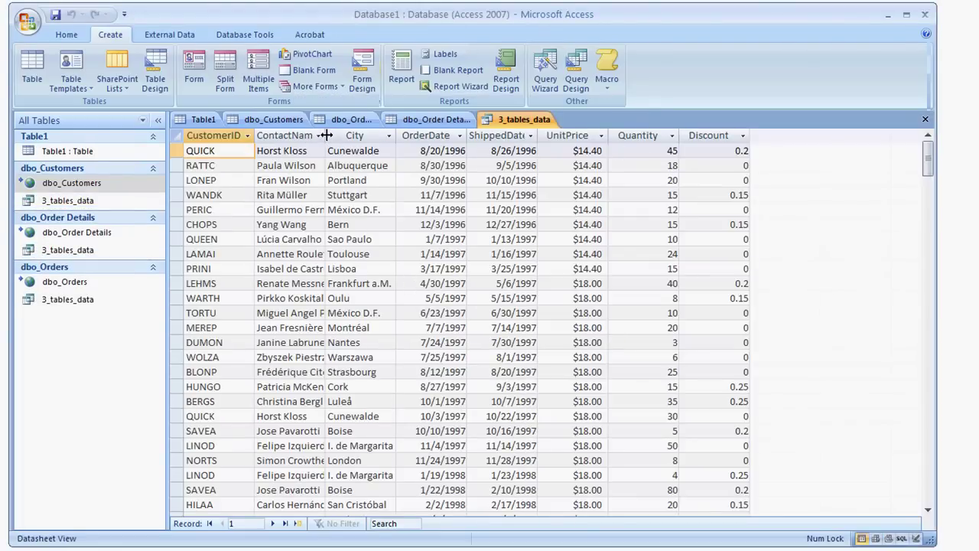
Step: Widen the ContactName column of the query results so the full contact names fit
left_click_drag(327, 134, 385, 135)
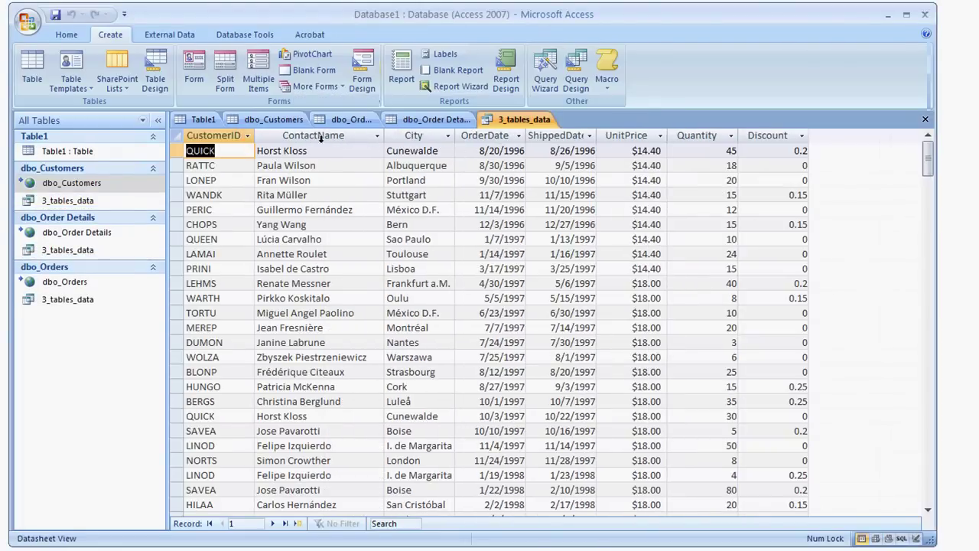
left_click(419, 135)
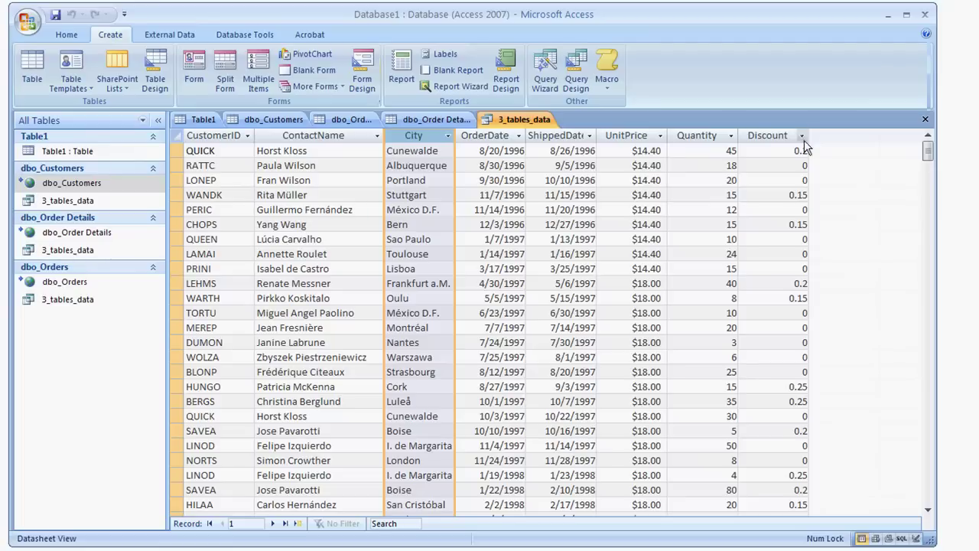
Step: Sort the query results by OrderDate from oldest to newest
right_click(518, 137)
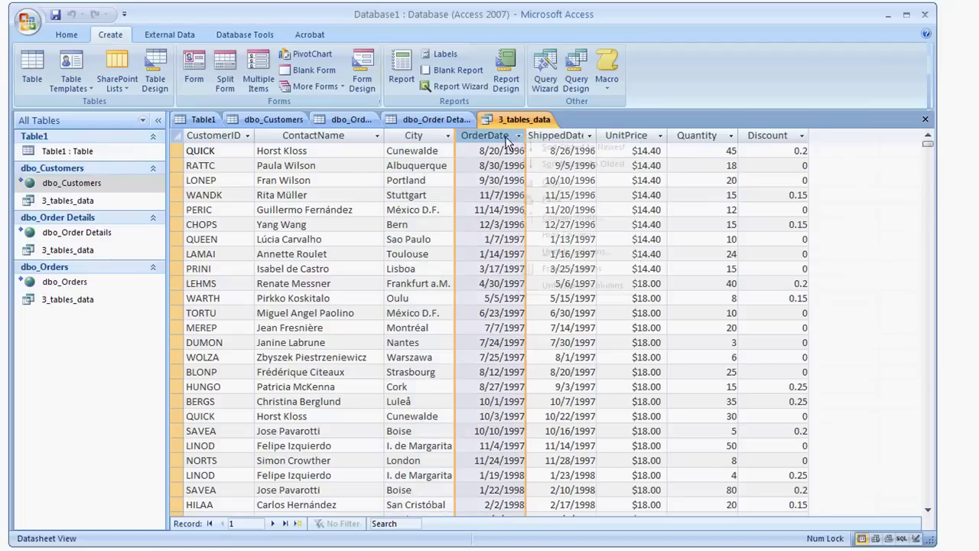
left_click(550, 144)
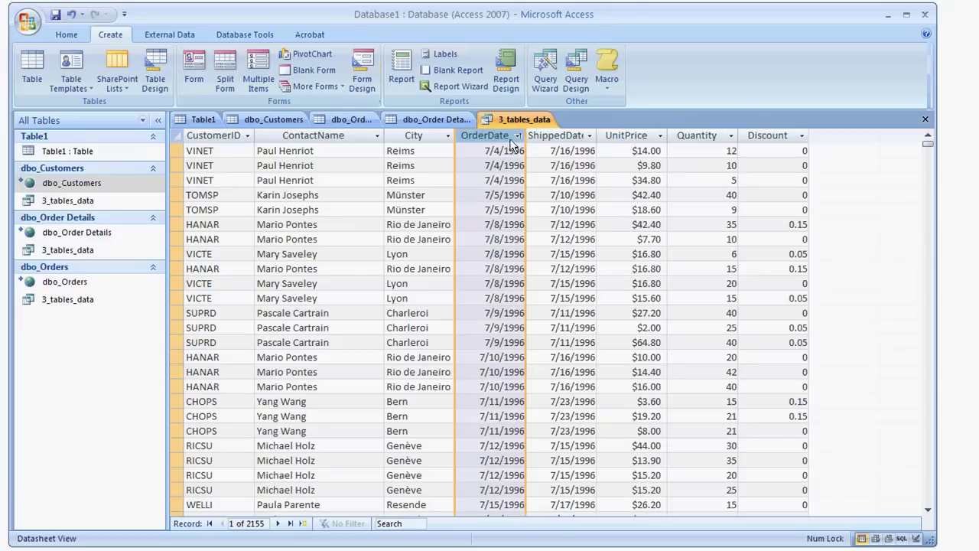
right_click(494, 135)
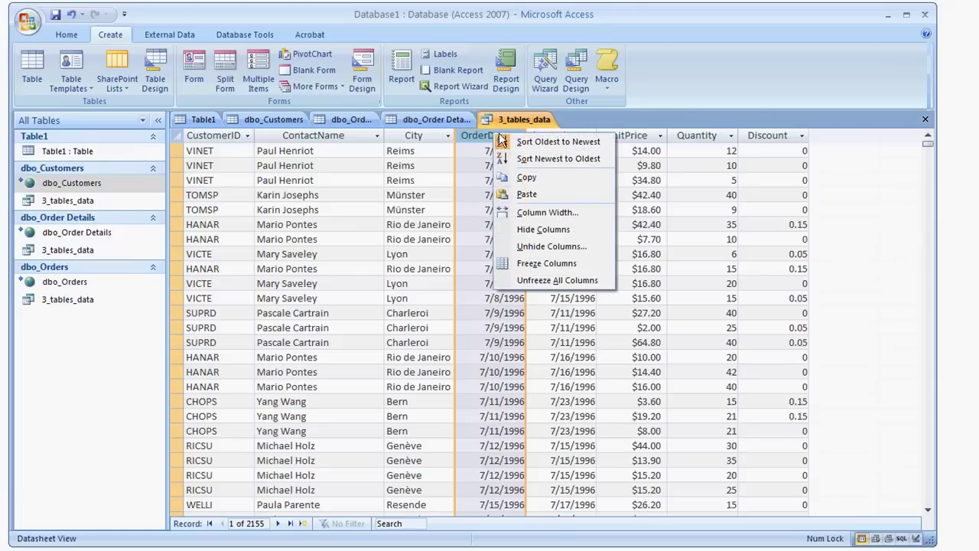
Step: Sort the query results in ascending order by City and by CustomerID
right_click(406, 138)
left_click(454, 149)
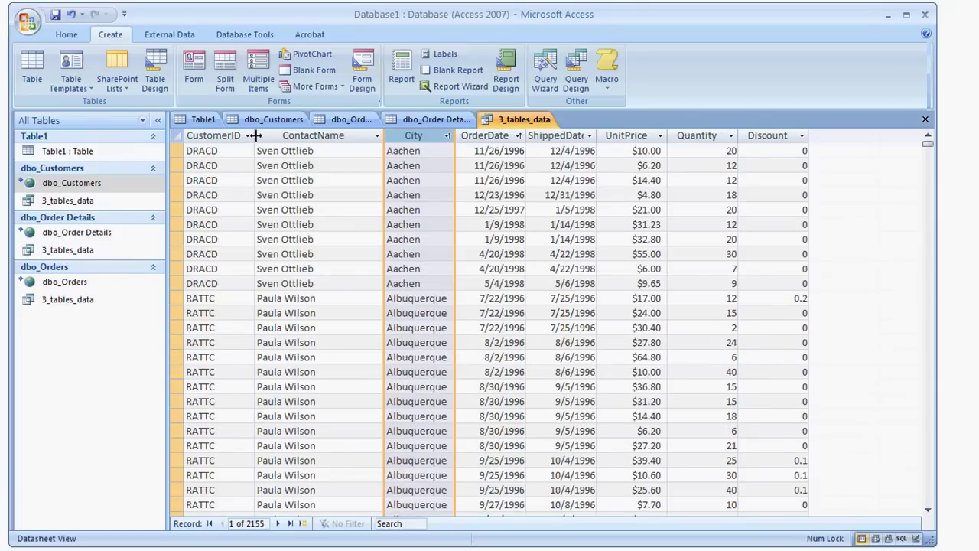
right_click(222, 135)
left_click(237, 142)
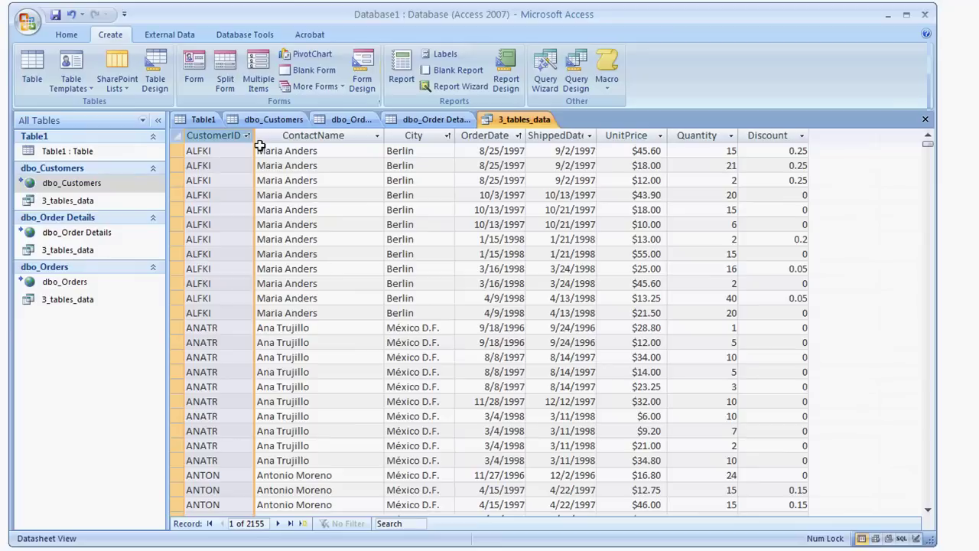
Step: Show the 3_tables_data query in SQL view
right_click(534, 118)
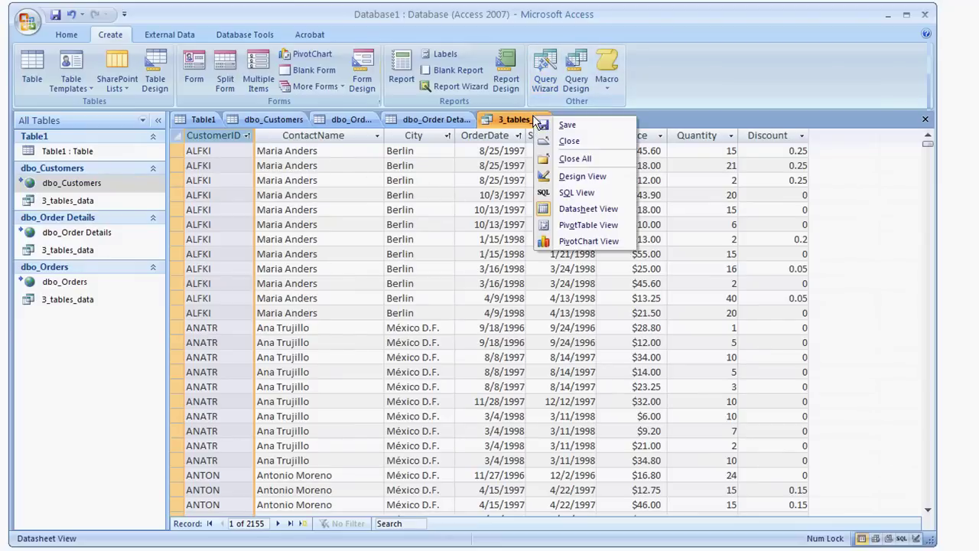
left_click(594, 197)
left_click(491, 171)
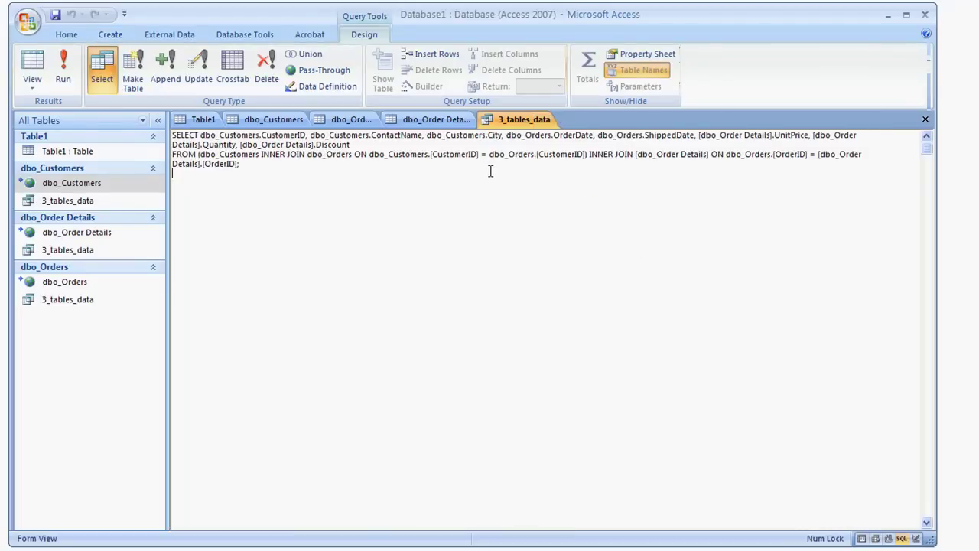
right_click(530, 123)
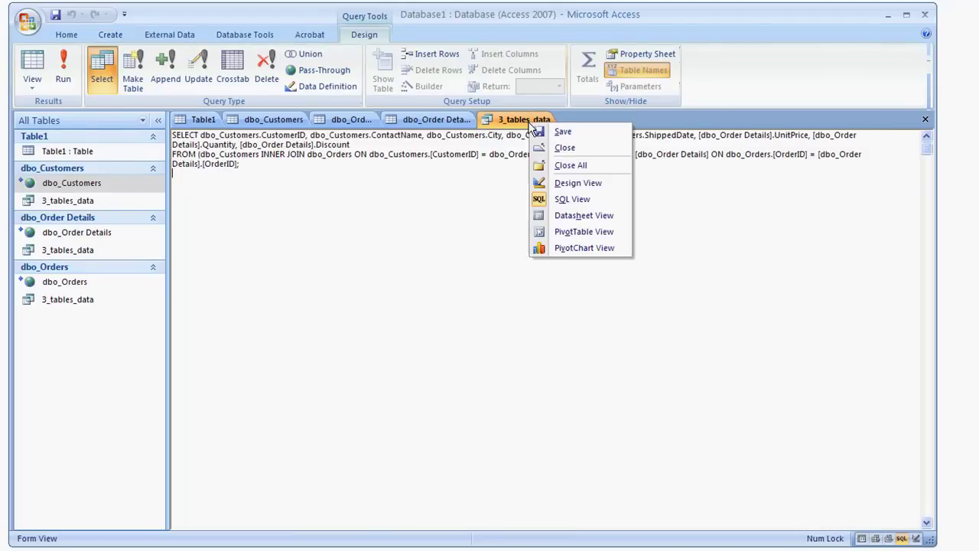
left_click(396, 182)
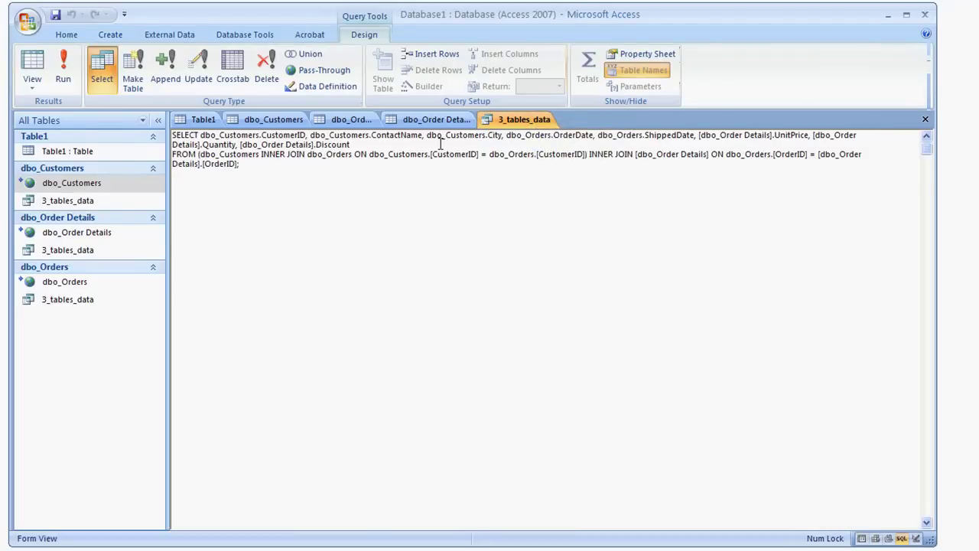
Step: Copy the entire SQL statement of the 3_tables_data query
key("ctrl+a")
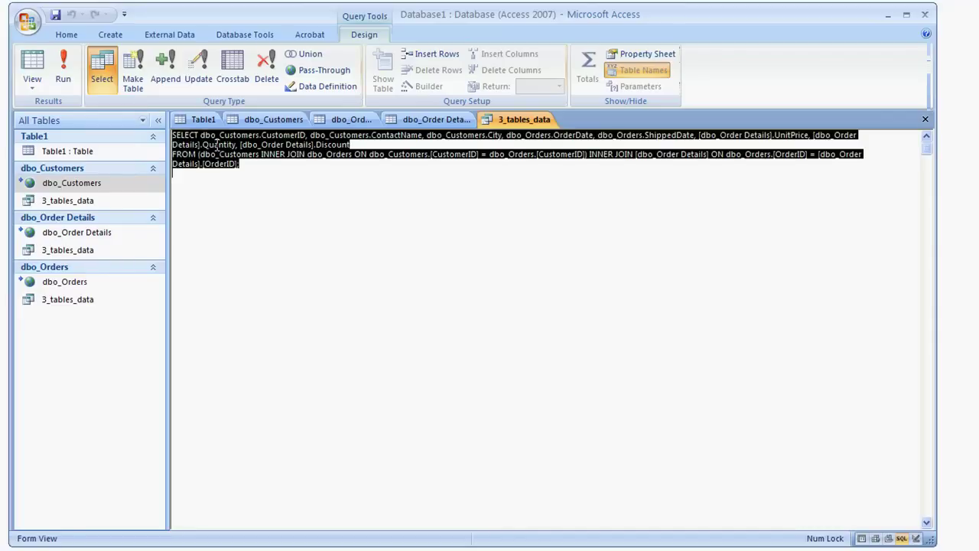
right_click(217, 147)
left_click(251, 173)
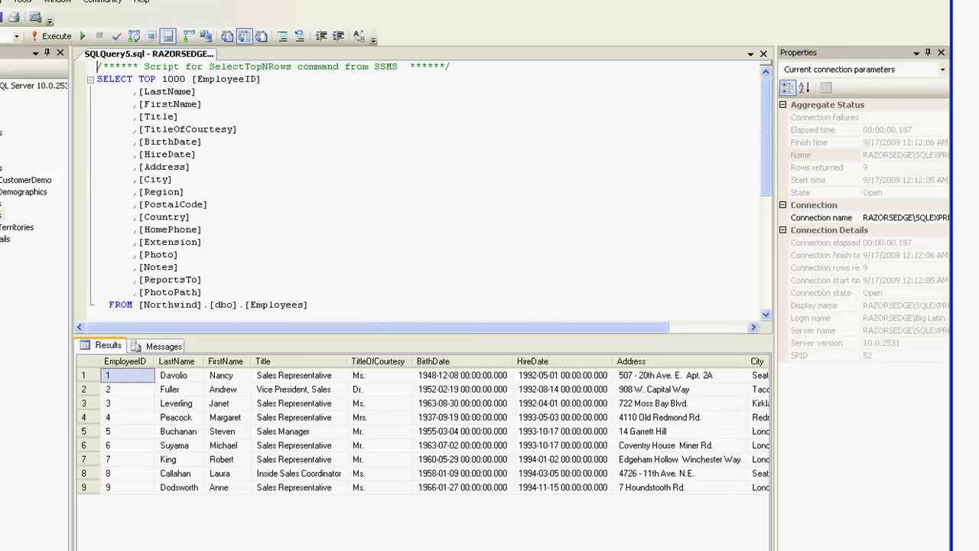
Step: Switch to SQL Server Management Studio, paste the copied SQL statement into a new query and execute it
left_click(3, 168)
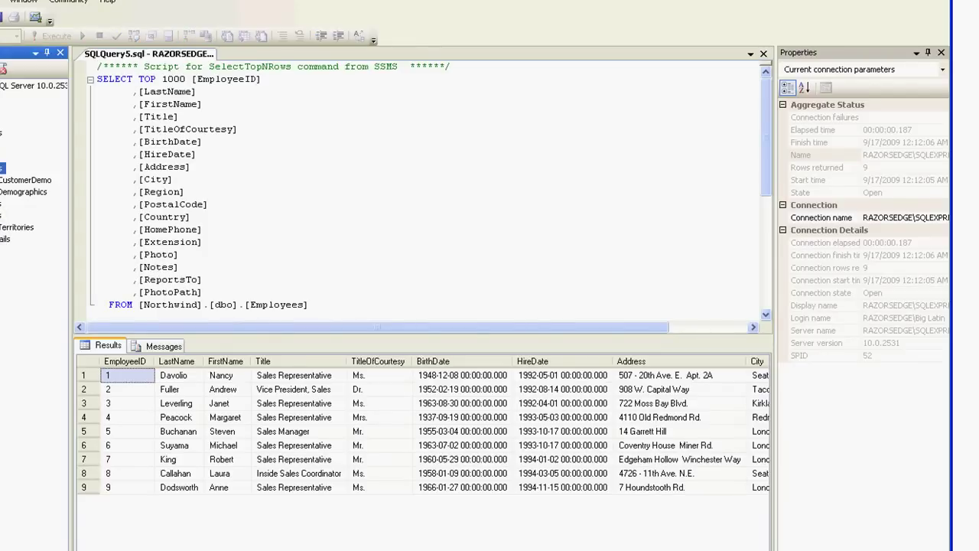
key("ctrl+n")
right_click(193, 144)
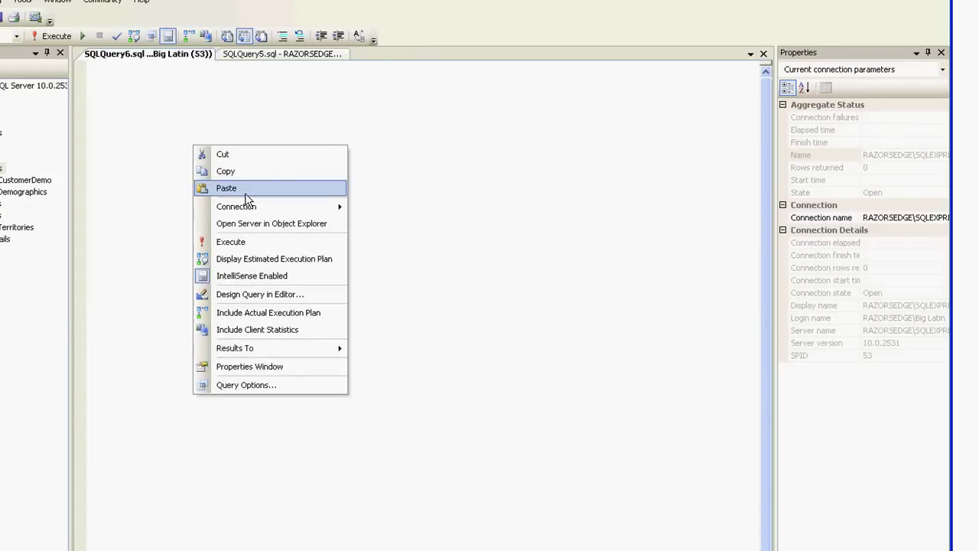
left_click(244, 191)
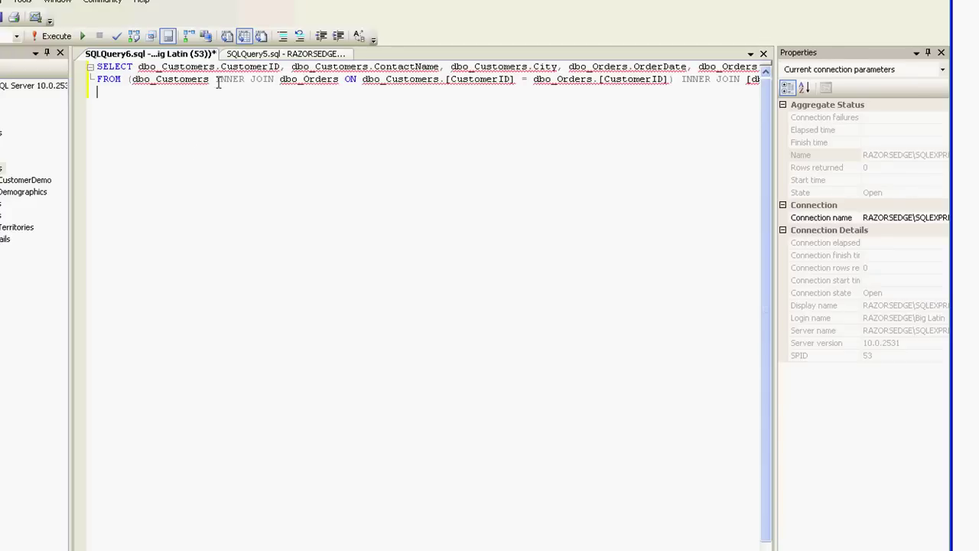
left_click(46, 37)
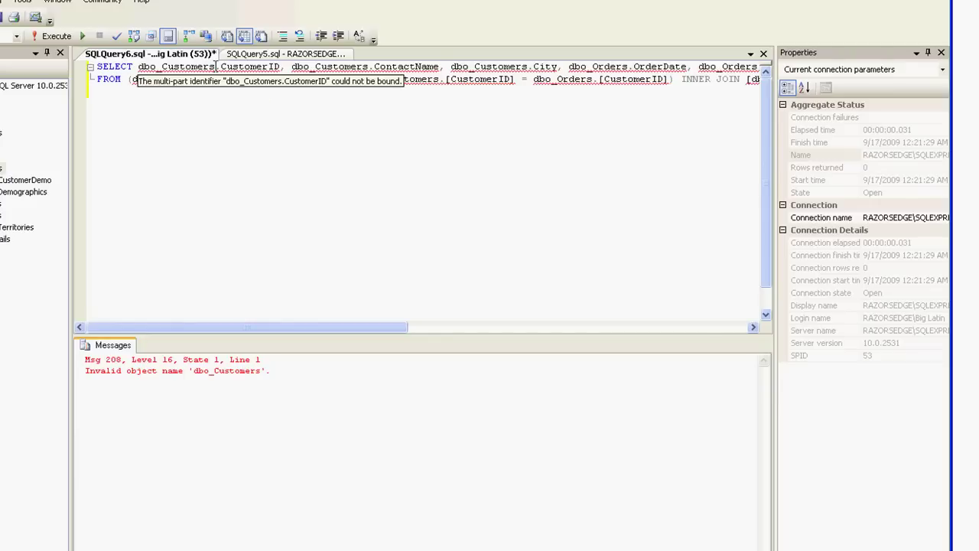
Step: Insert dbo.Customers before dbo_Customers in the FROM clause so that dbo_Customers serves as the table alias
left_click_drag(215, 66, 137, 66)
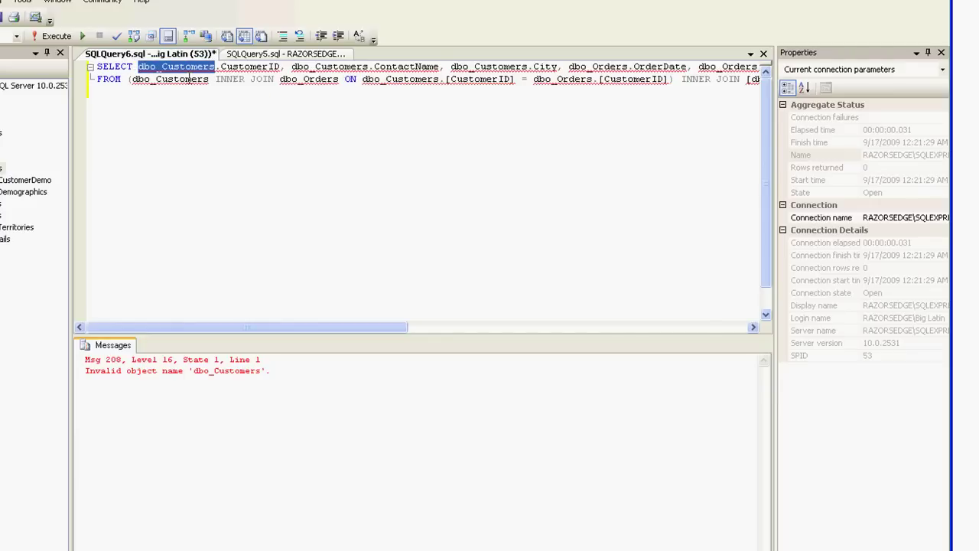
left_click(132, 79)
key("ctrl+v")
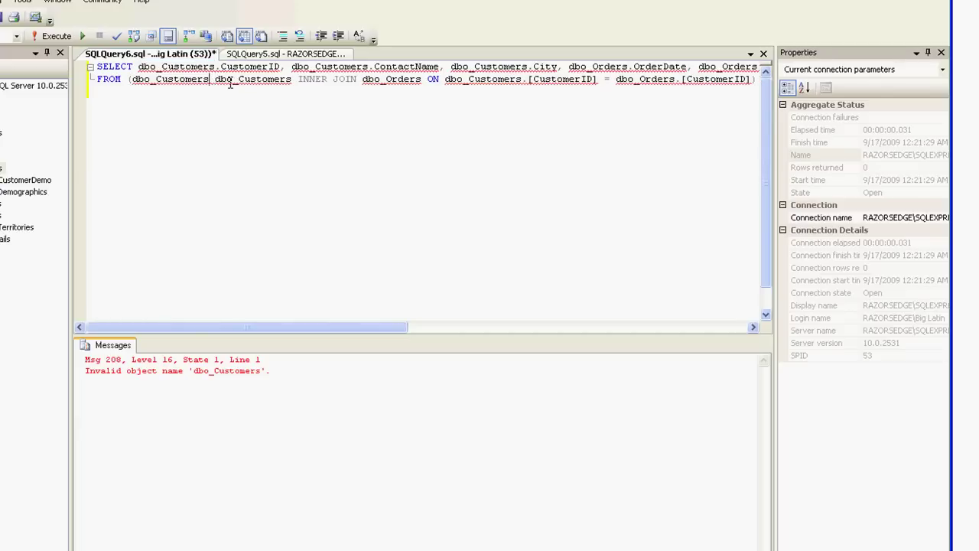
key("Left")
key("Left")
key("Left")
key("Left")
key("Left")
key("Left")
key("Left")
key("Left")
key("BackSpace")
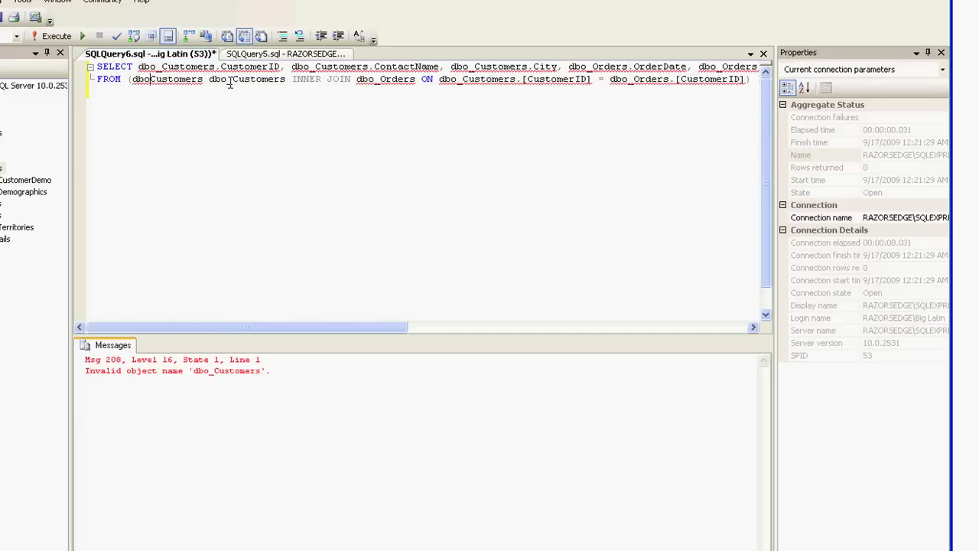
type(".")
key("Escape")
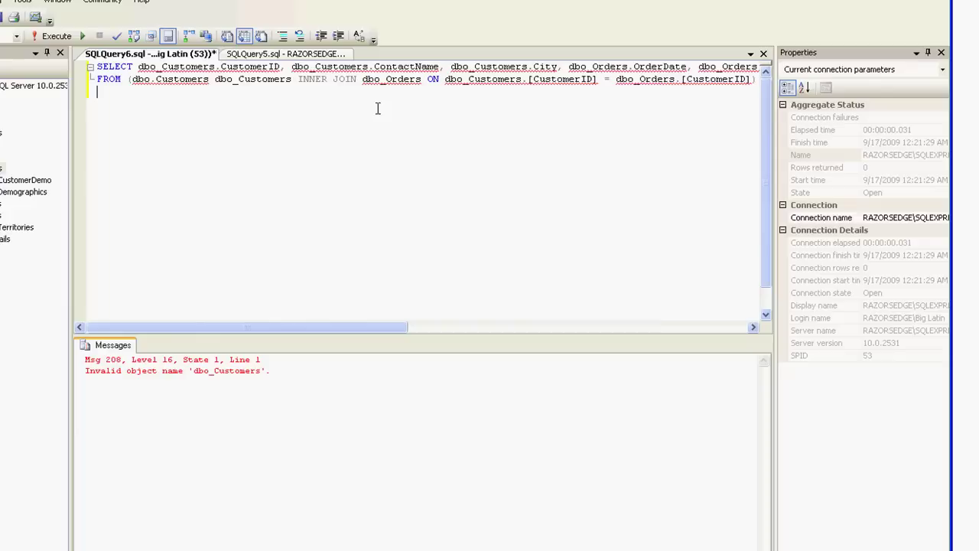
Step: Insert dbo.Orders before dbo_Orders after the first INNER JOIN so that dbo_Orders serves as the table alias
left_click(374, 86)
left_click_drag(420, 78, 365, 85)
key("ctrl+c")
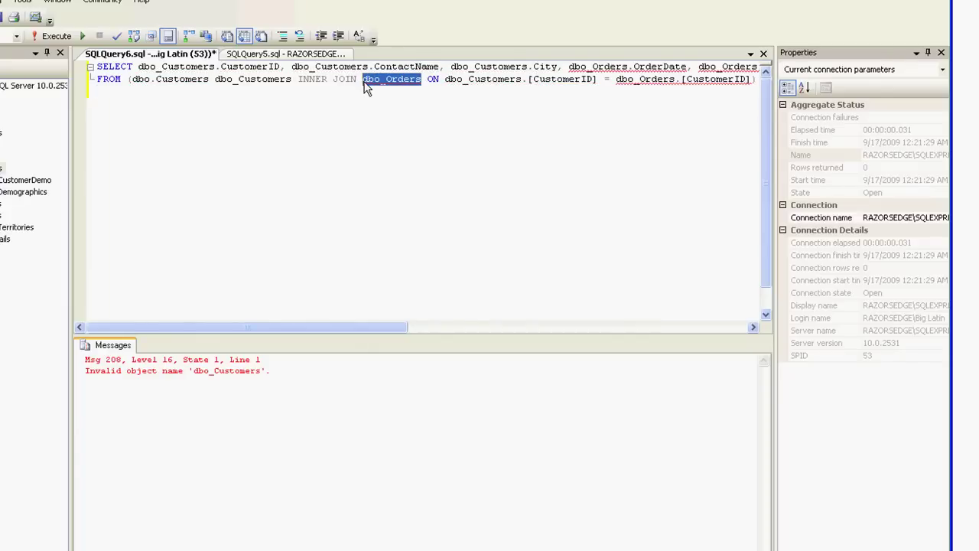
left_click(364, 82)
key("ctrl+v")
key("Right")
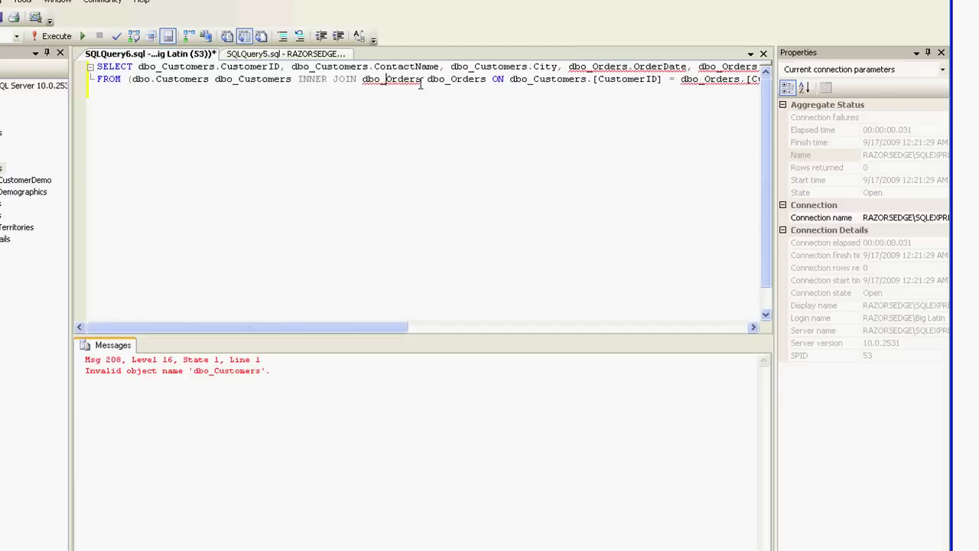
key("Delete")
type(".")
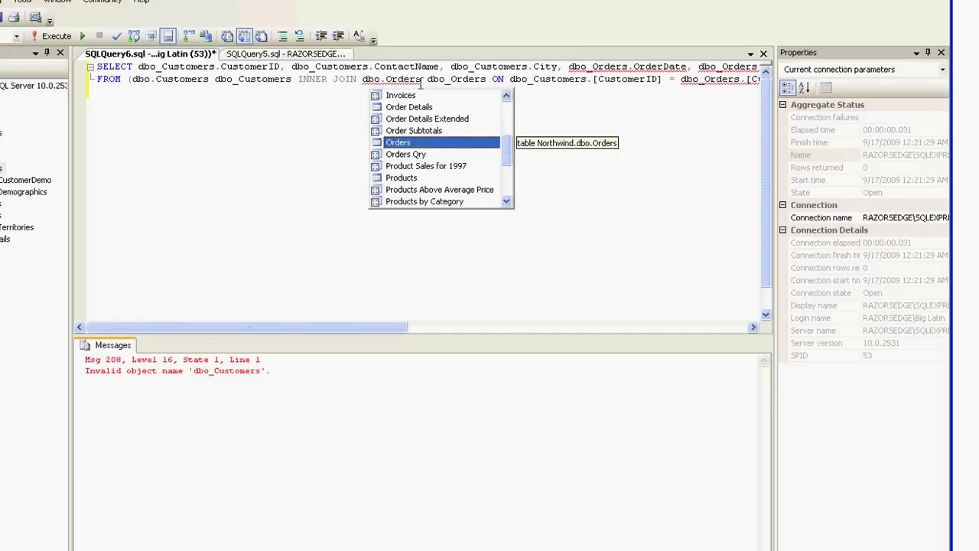
left_click(590, 89)
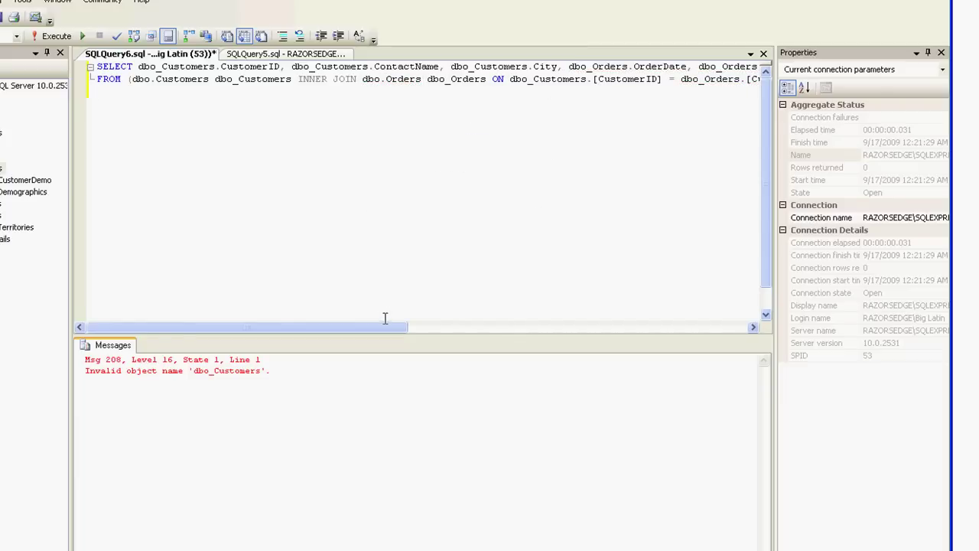
Step: Insert dbo.[Order Details] before [dbo_Order Details] after the second INNER JOIN so the latter serves as table alias, and execute the query
mouse_move(385, 327)
left_mouse_down()
mouse_move(568, 334)
mouse_move(610, 326)
left_mouse_up()
mouse_move(555, 77)
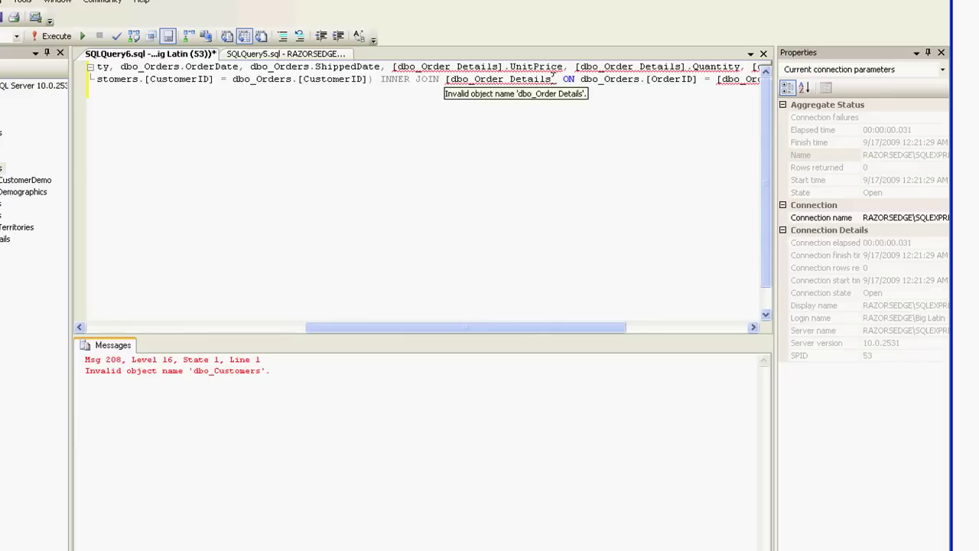
left_click_drag(557, 79, 446, 79)
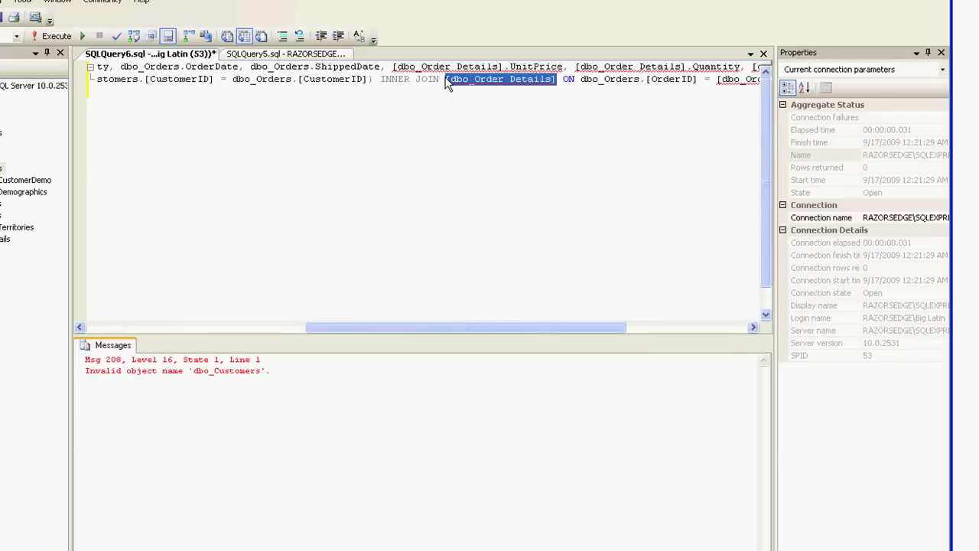
left_click(446, 80)
key("ctrl+v")
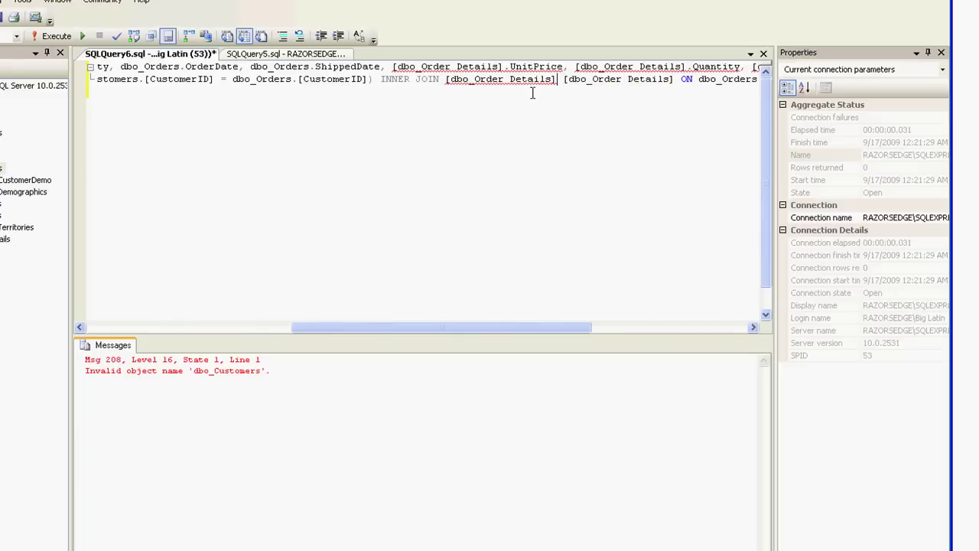
left_click(476, 79)
key("BackSpace")
type(".")
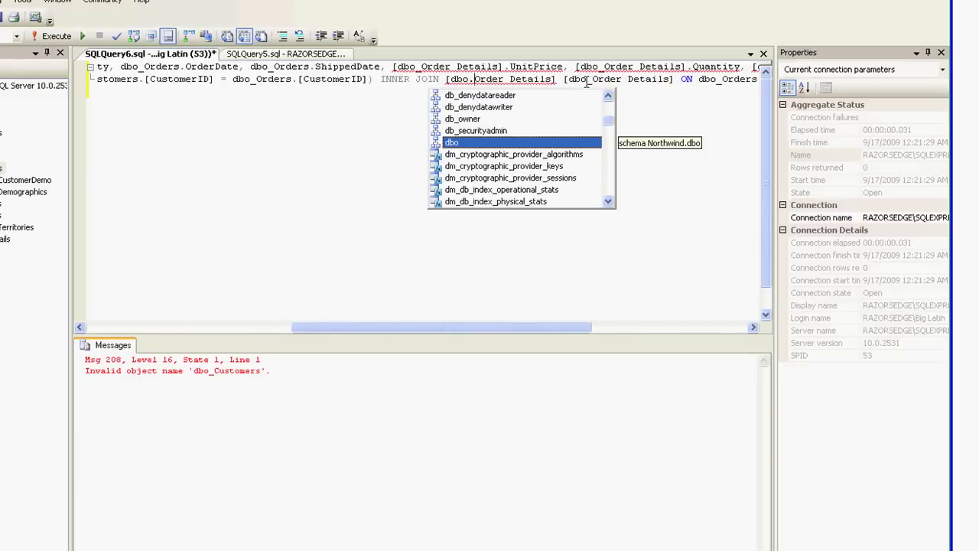
type("[")
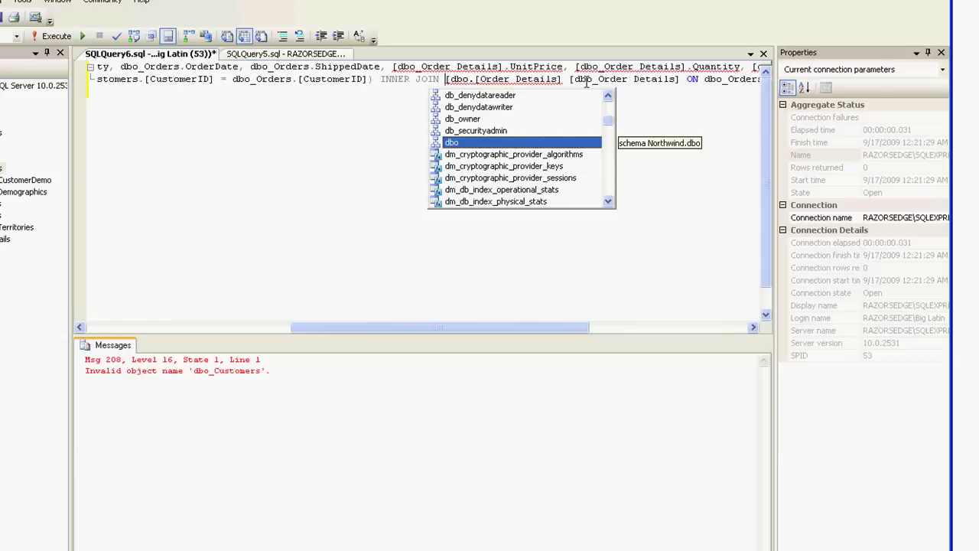
key("BackSpace")
left_click(117, 36)
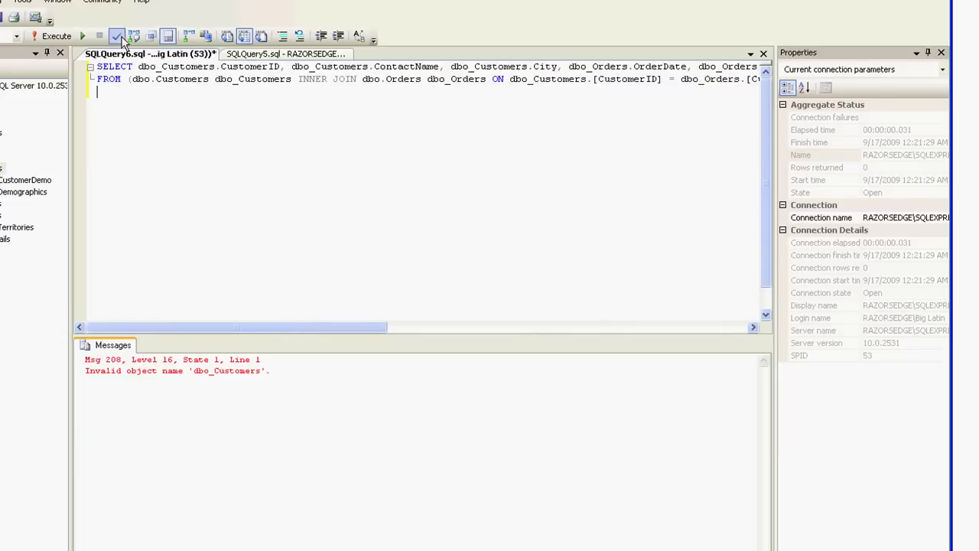
left_click(64, 36)
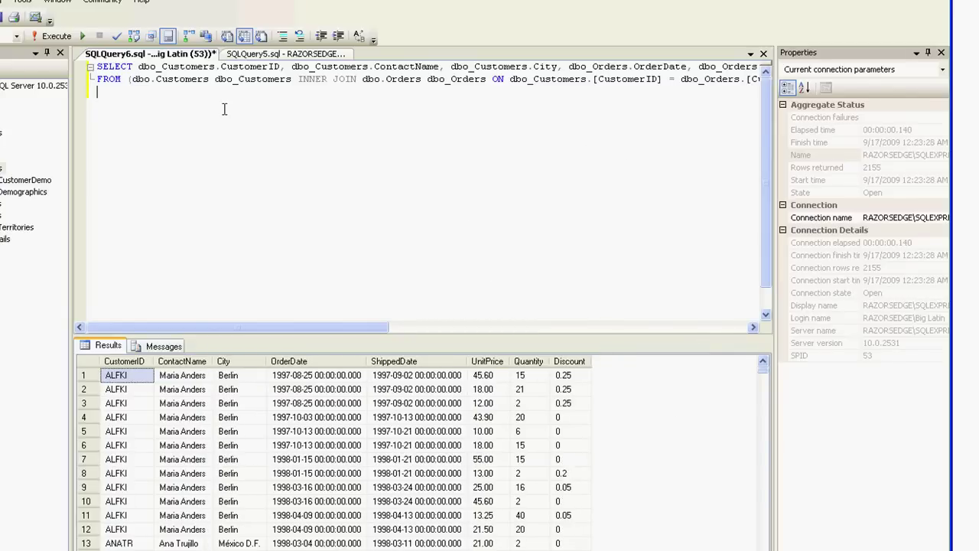
Step: Add the clause order by customerID on a new line below the FROM clause and execute the query
type("order")
key("BackSpace")
key("BackSpace")
type("er by cu")
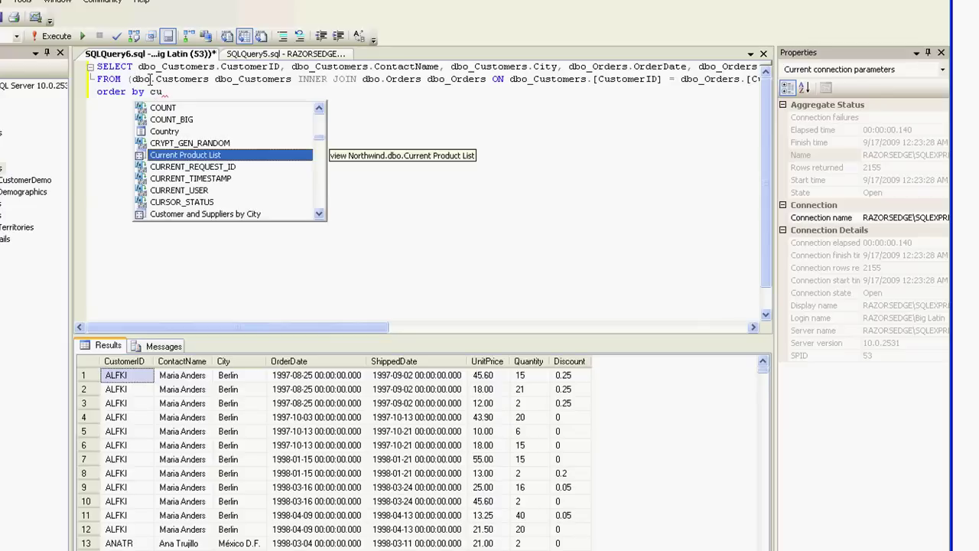
type("stom")
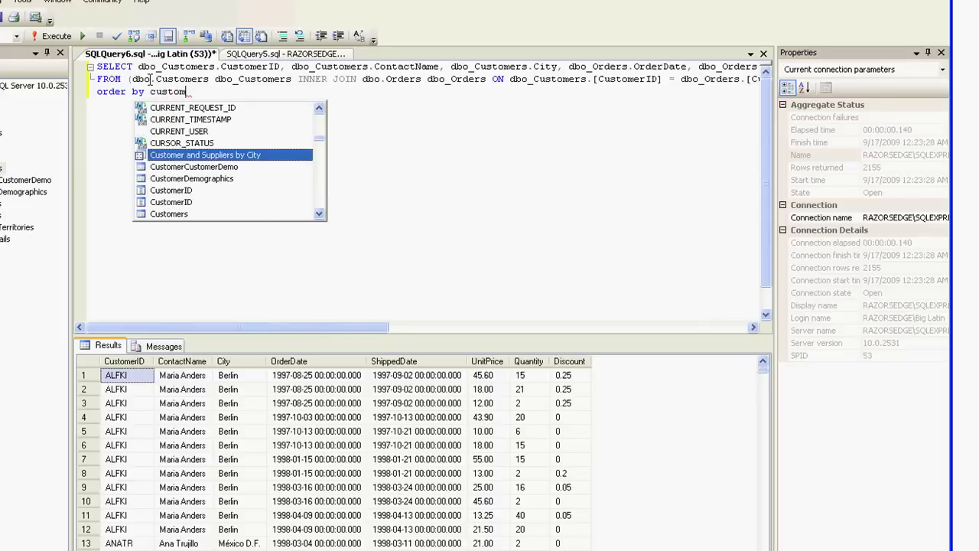
type("erID")
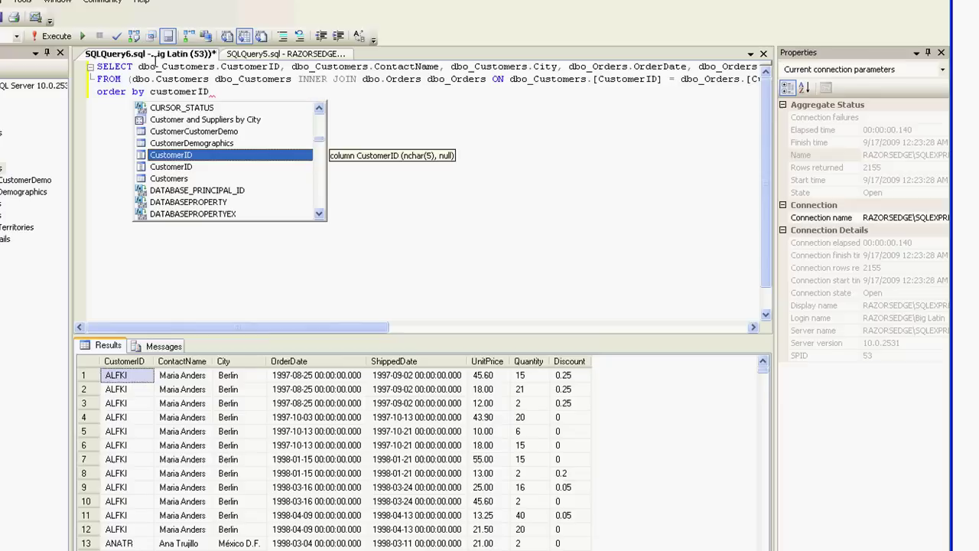
left_click(53, 36)
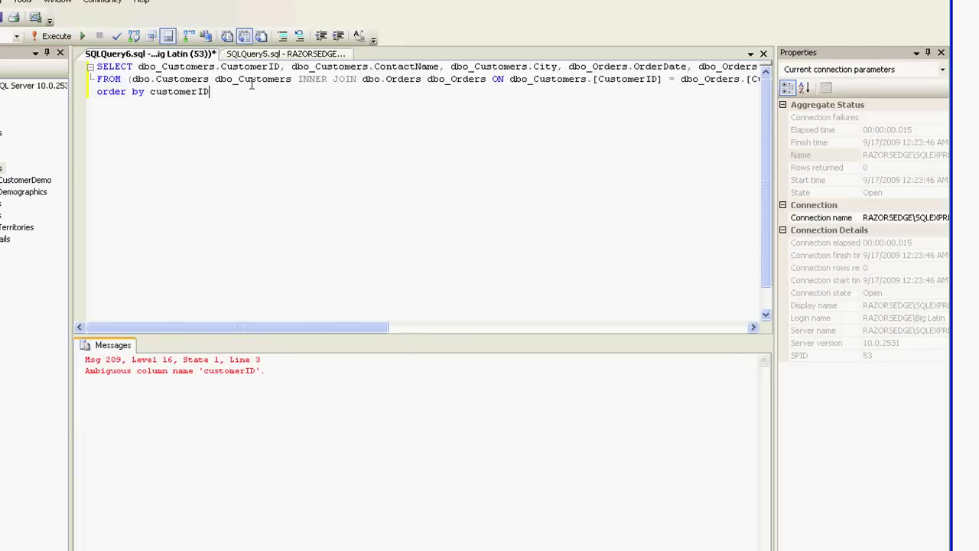
Step: Qualify customerID in the order by clause with the dbo_Customers alias and execute the query again
left_click(134, 79)
left_click_drag(133, 79, 208, 79)
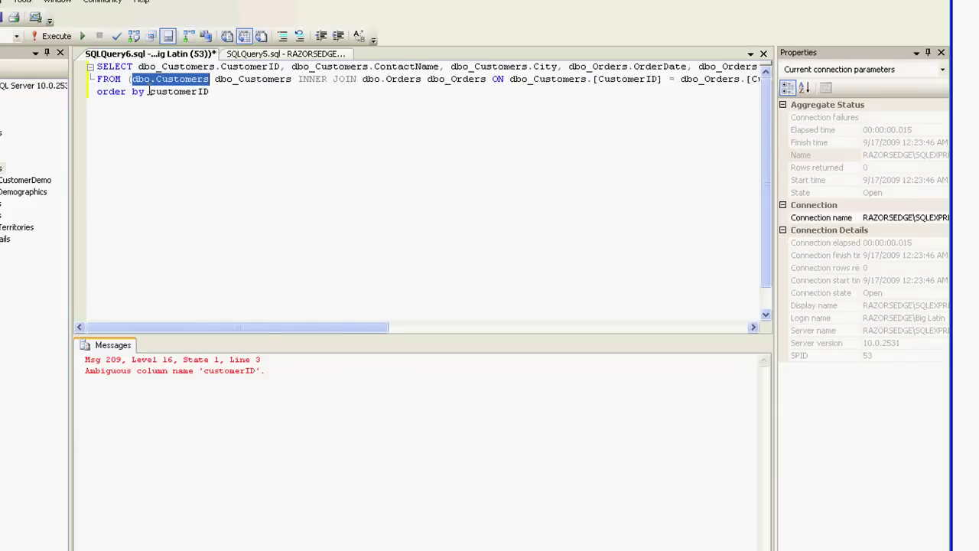
left_click(244, 79)
double_click(246, 78)
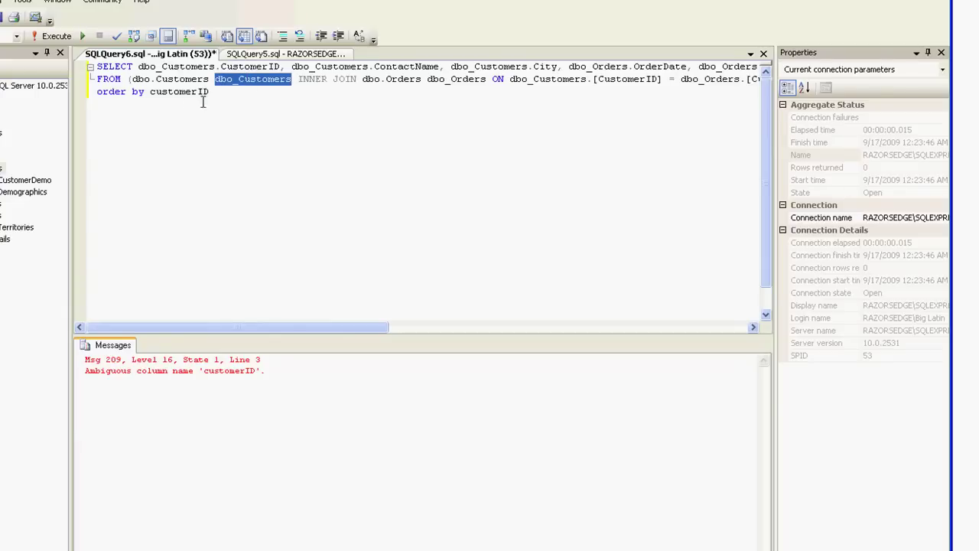
left_click(150, 91)
key("ctrl+v")
type(".")
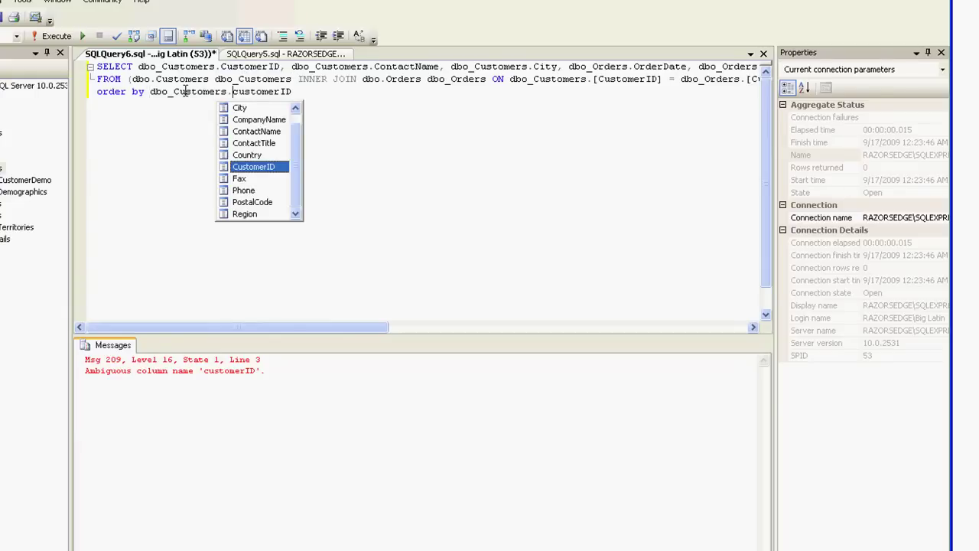
key("Escape")
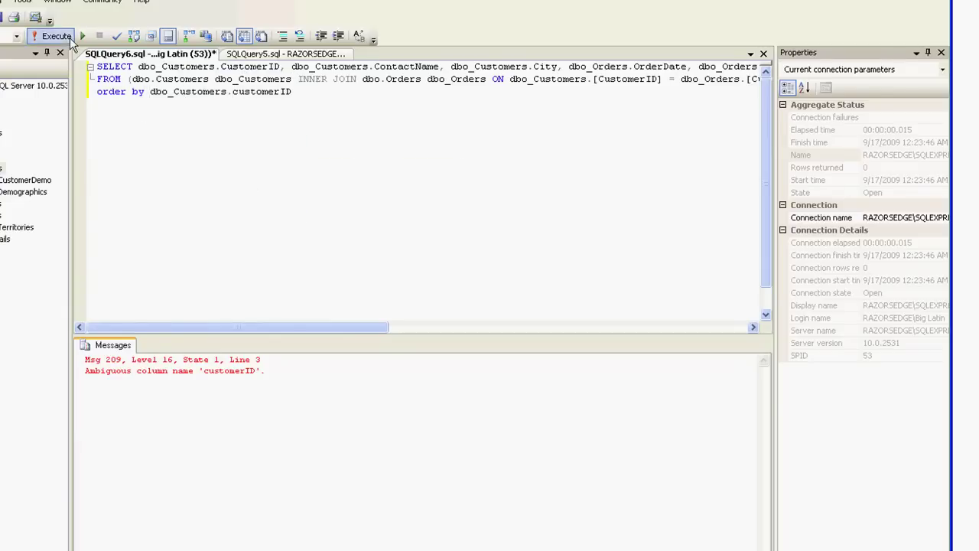
left_click(56, 36)
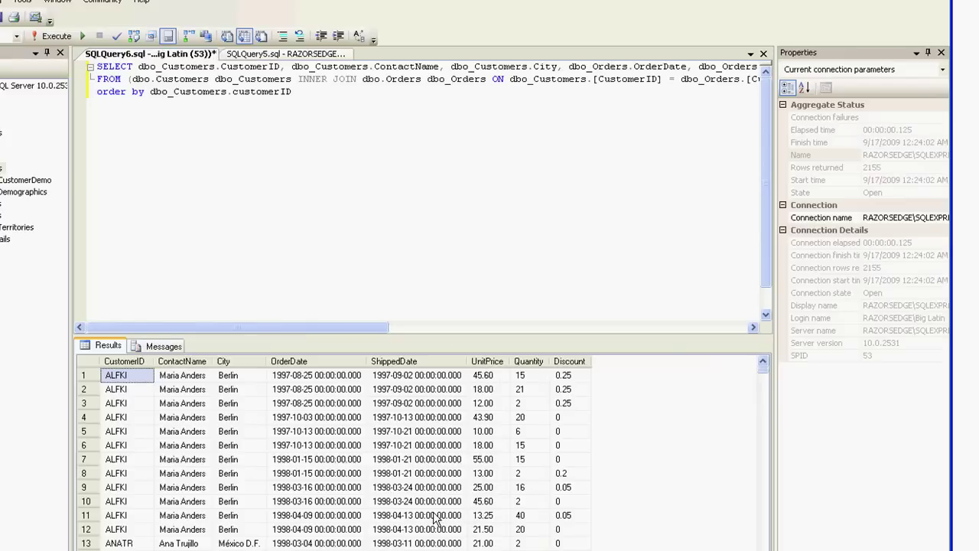
Step: Switch to Access and sort the dbo_Order Details table by ProductID from smallest to largest
key("alt+Tab")
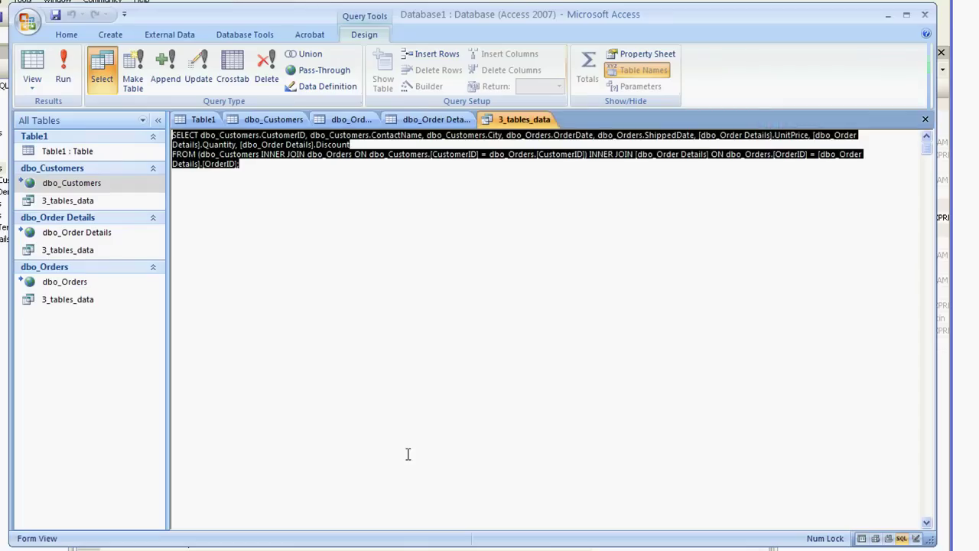
left_click(433, 119)
left_click(295, 135)
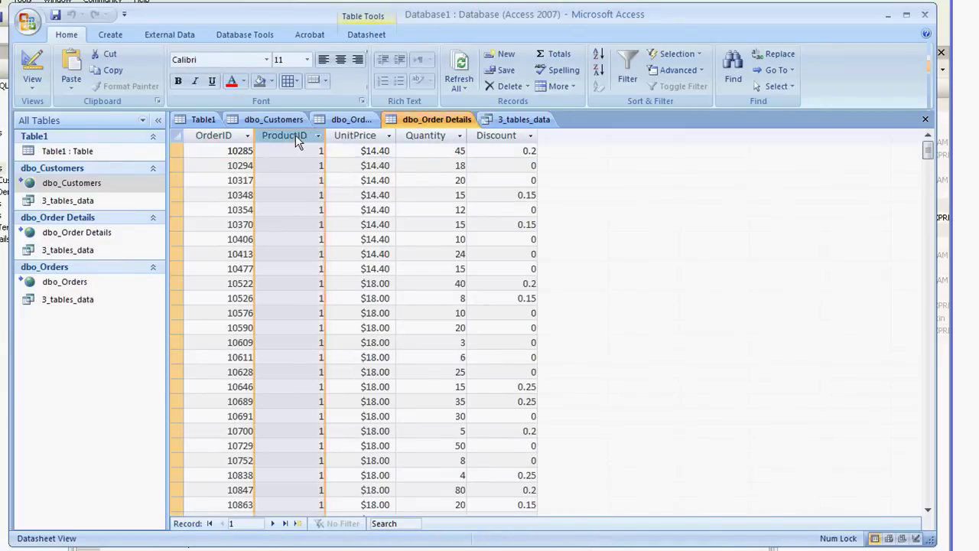
right_click(296, 136)
left_click(354, 145)
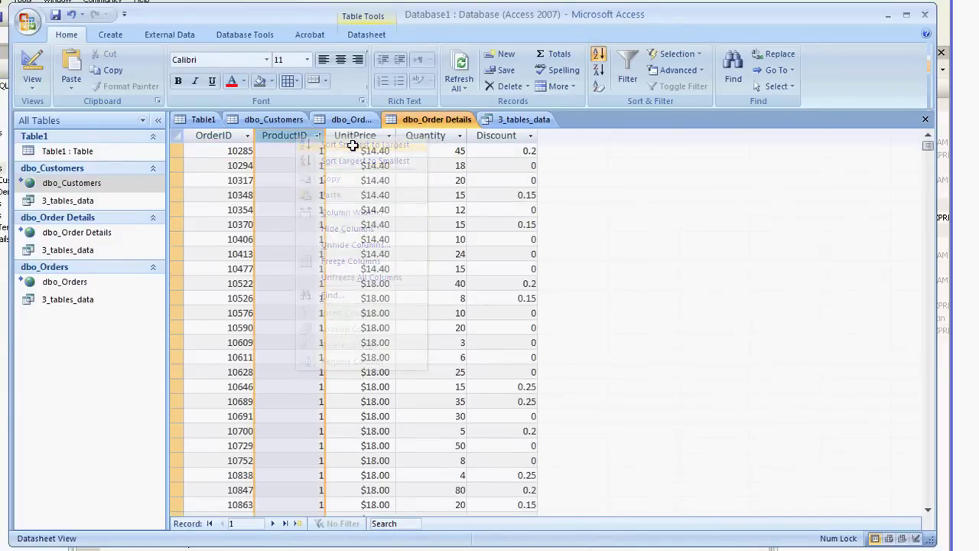
Step: Sort the dbo_Order Details table by OrderID from largest to smallest
left_click(229, 136)
right_click(228, 137)
left_click(285, 169)
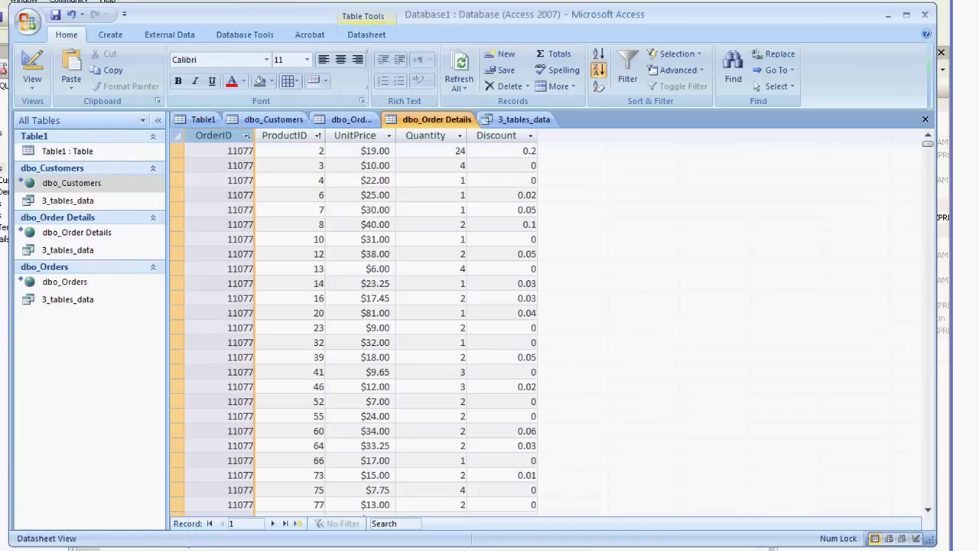
left_click(284, 134)
left_click(364, 137)
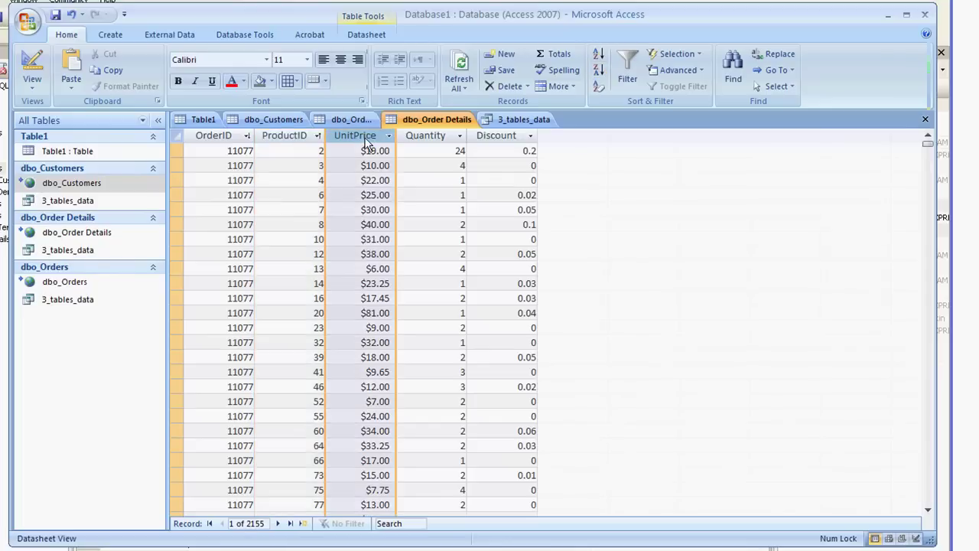
left_click(434, 135)
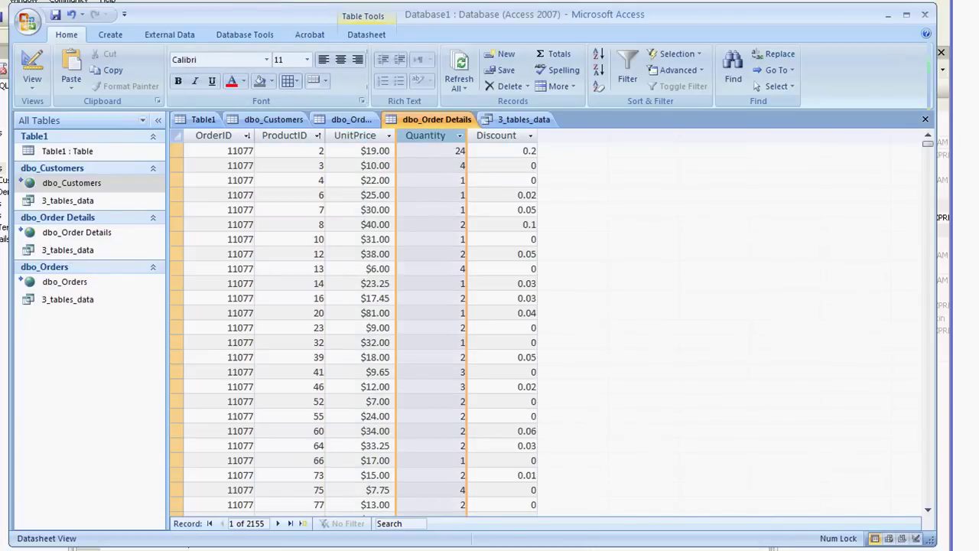
Step: Switch to SQL Server Management Studio, select the entire query text and return to Access
key("alt+Tab")
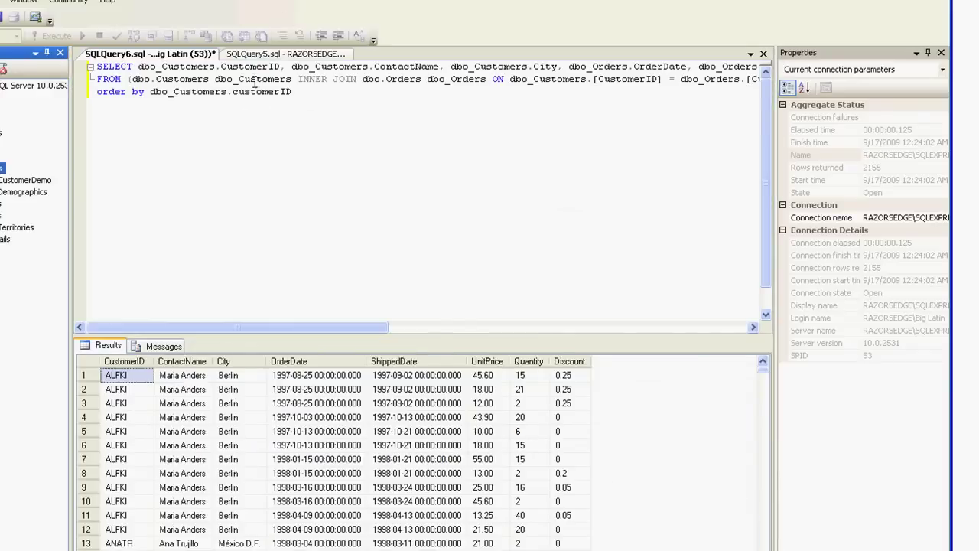
key("ctrl+a")
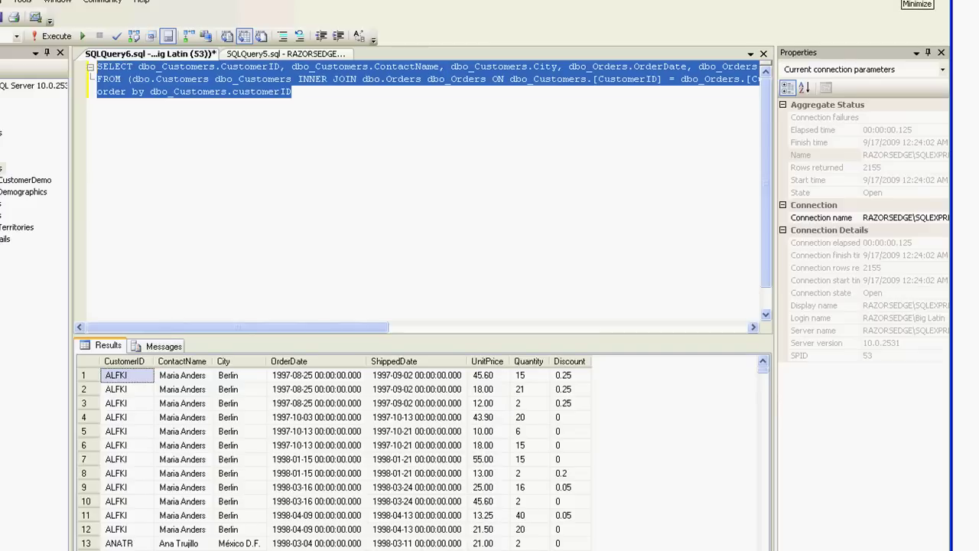
key("alt+Tab")
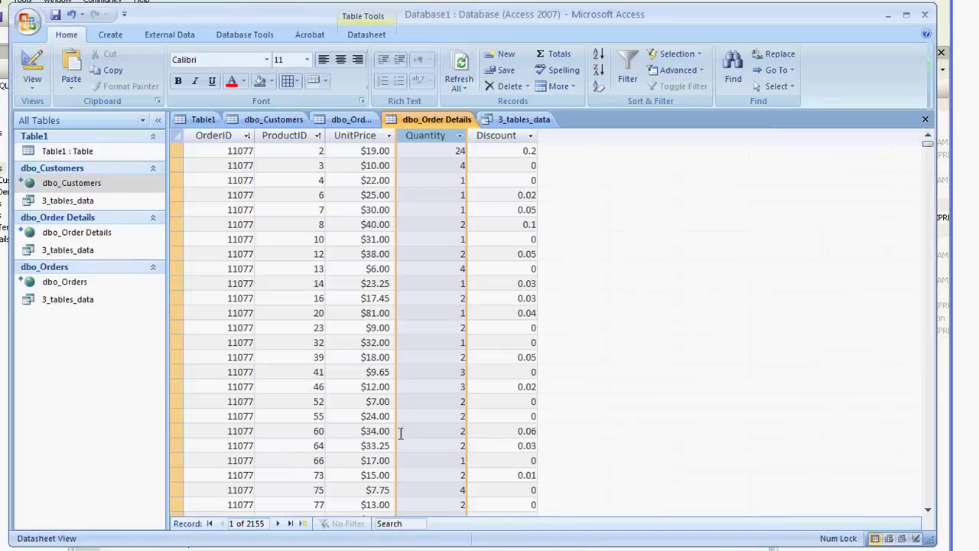